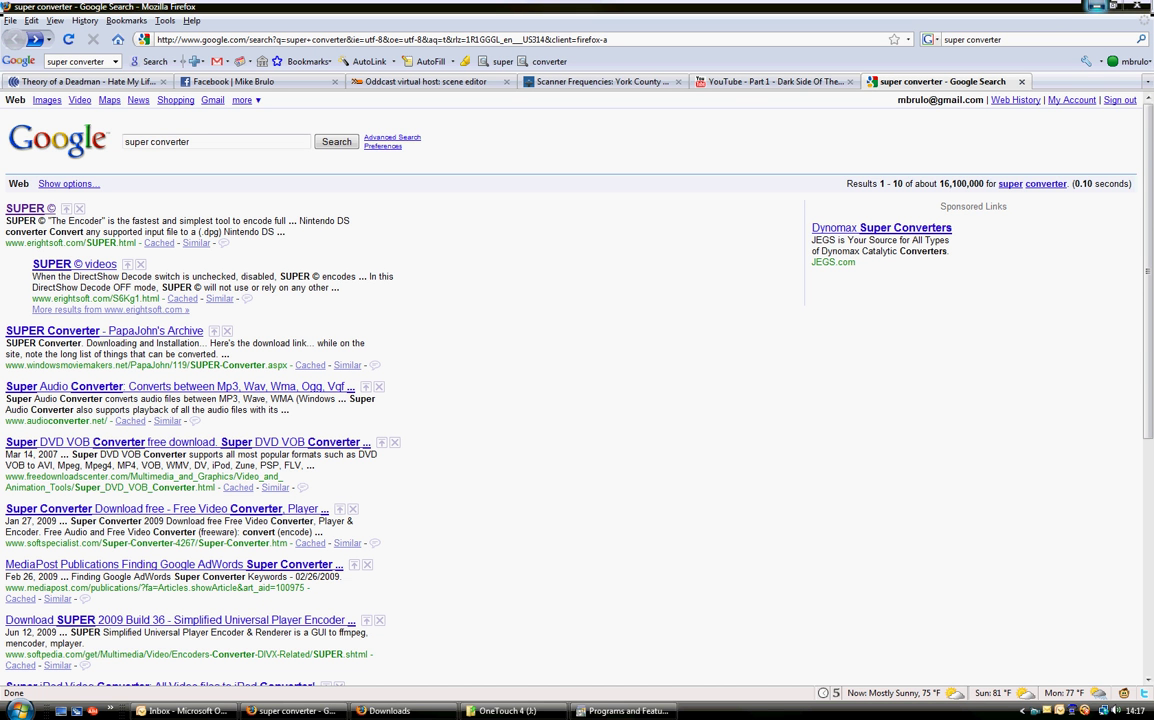
Hide Firefox, launch Windows Movie Maker from the Start menu and maximize its window
{"action": "left_click", "coordinate": [1097, 5]}
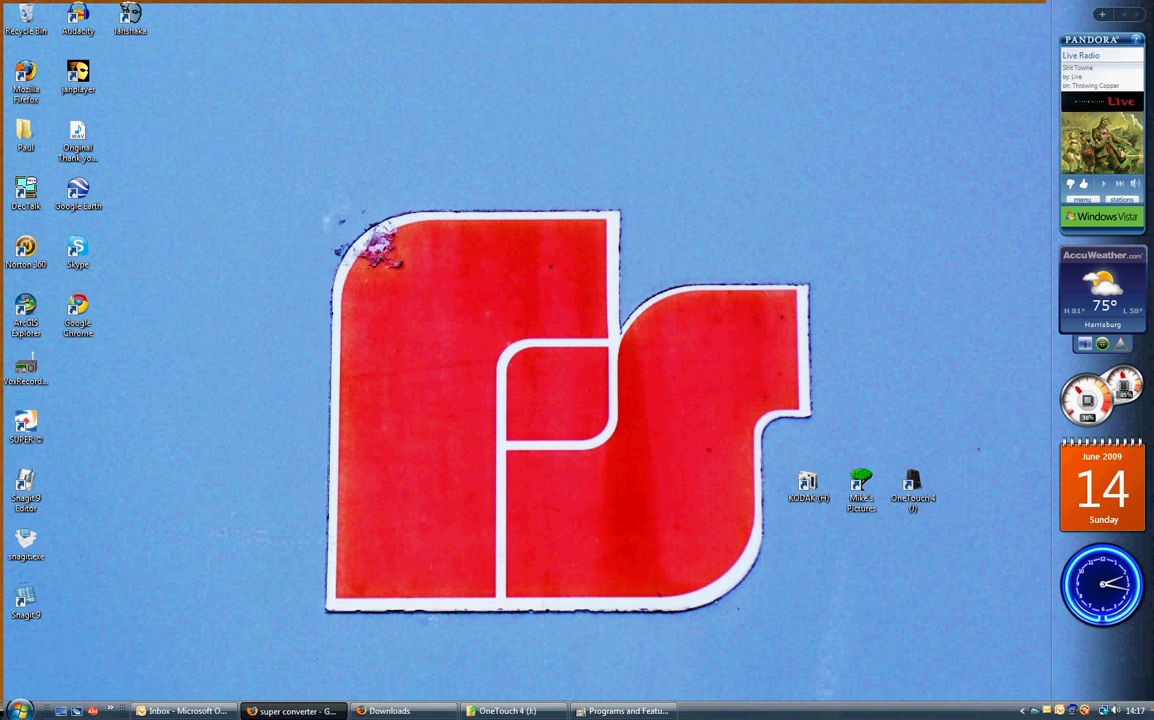
{"action": "left_click", "coordinate": [20, 710]}
{"action": "left_click", "coordinate": [75, 535]}
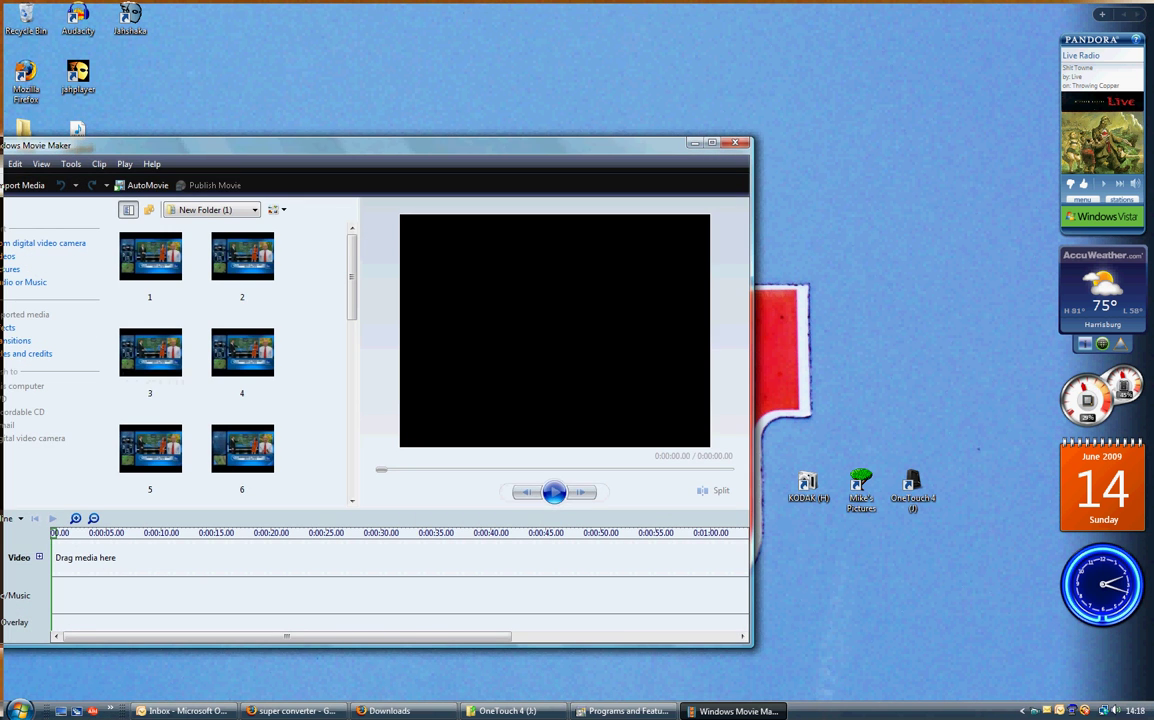
{"action": "key", "text": "super+d"}
{"action": "key", "text": "super+d"}
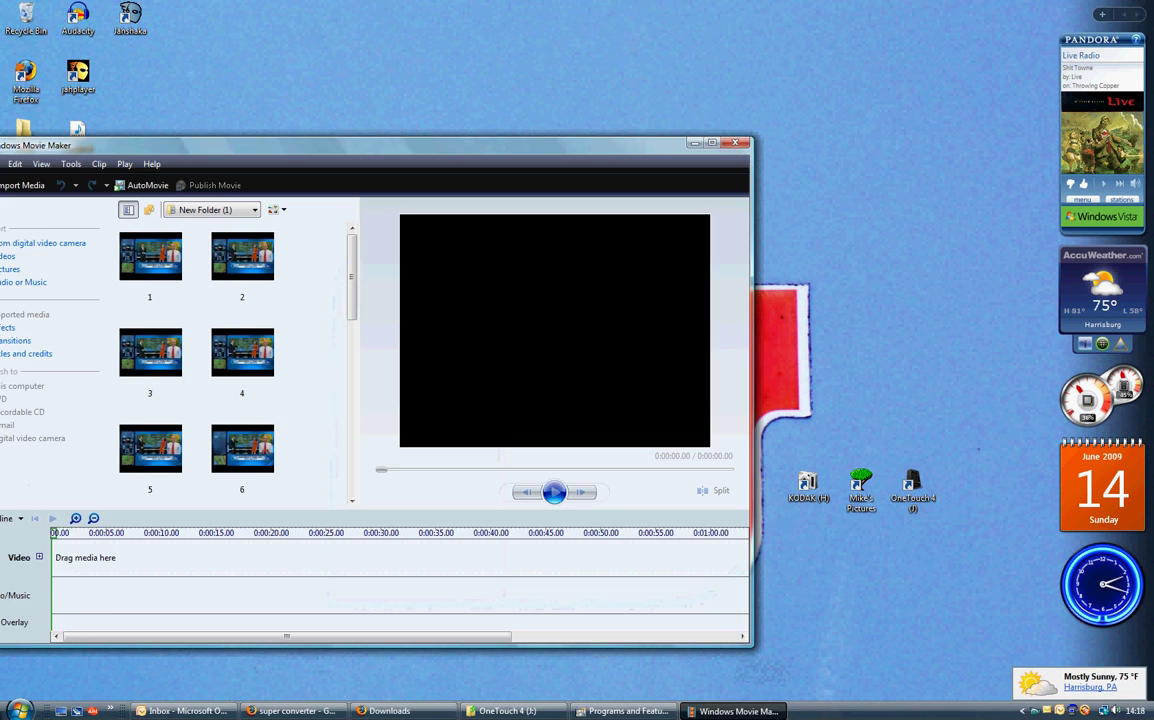
{"action": "key", "text": "alt+space"}
{"action": "key", "text": "x"}
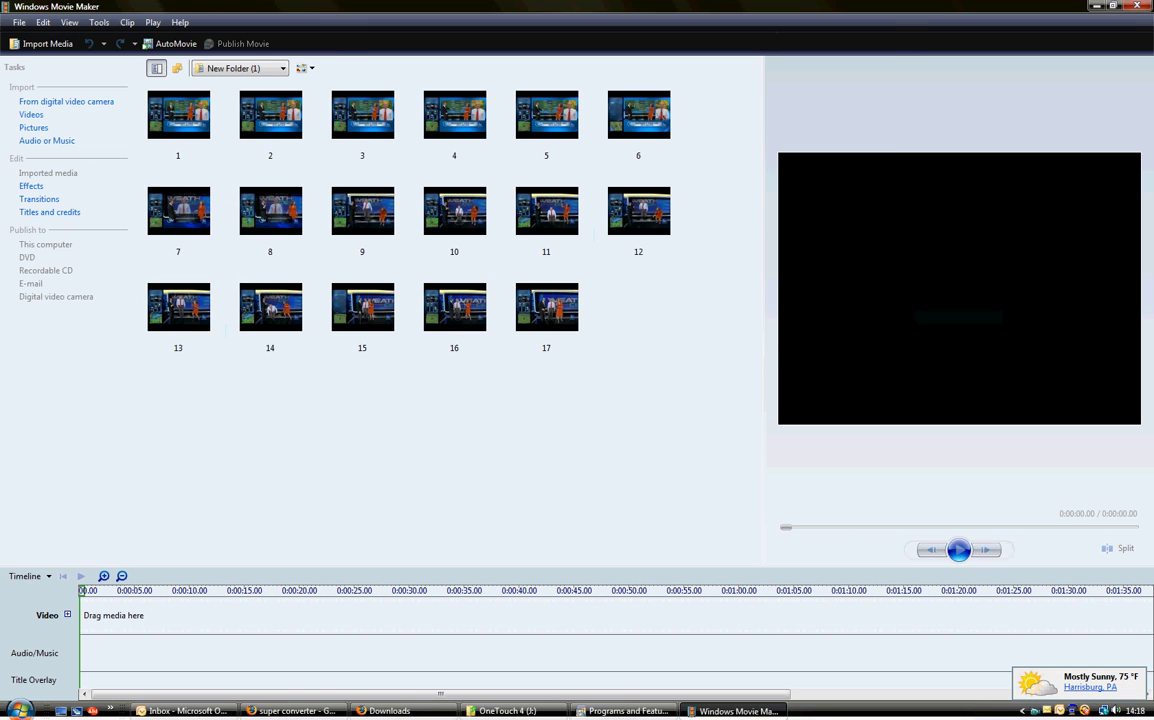
{"action": "left_click", "coordinate": [31, 114]}
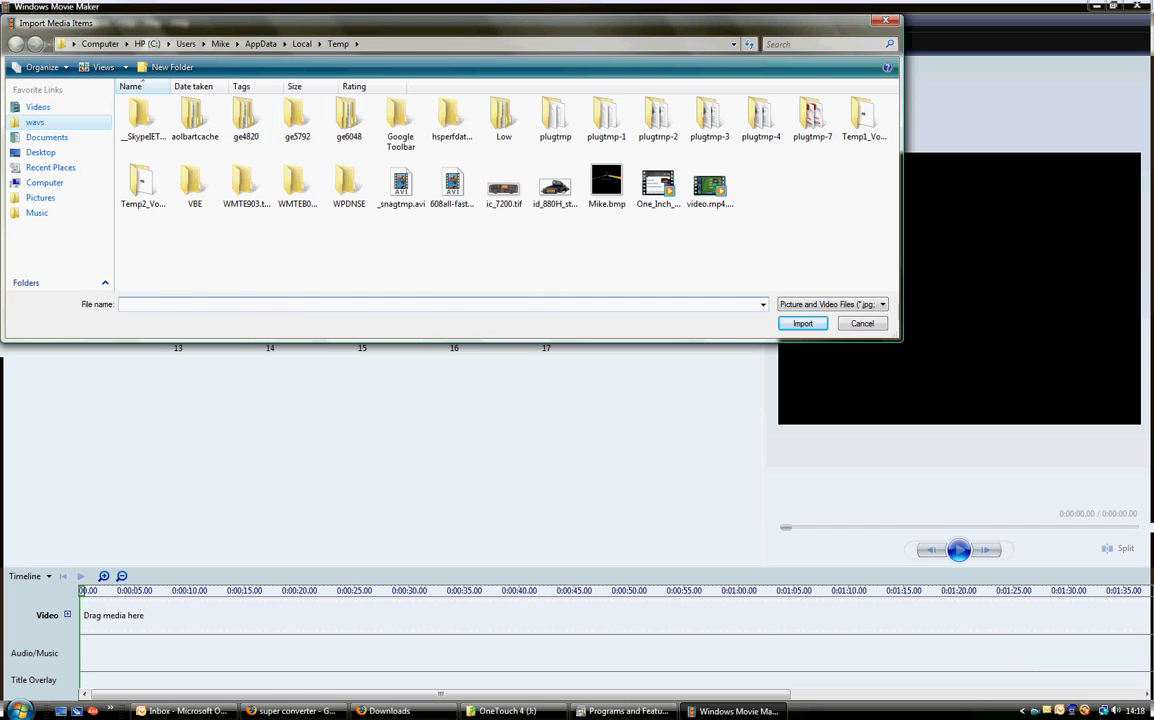
{"action": "left_click", "coordinate": [38, 107]}
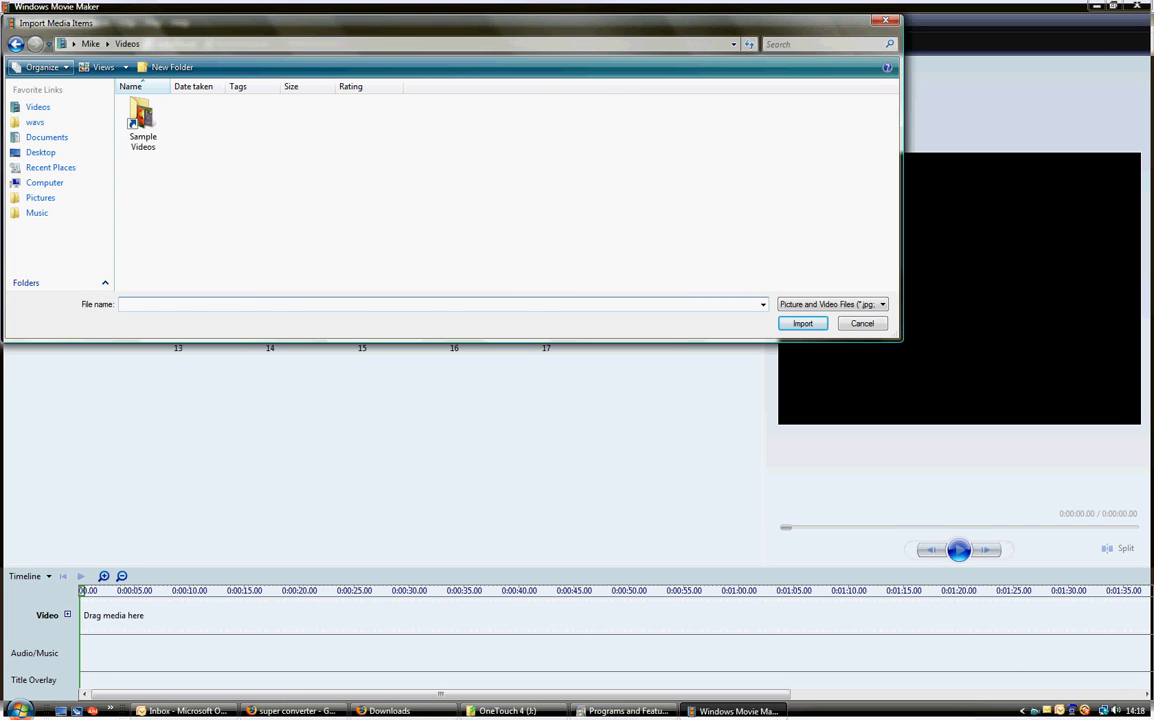
{"action": "left_click", "coordinate": [44, 182]}
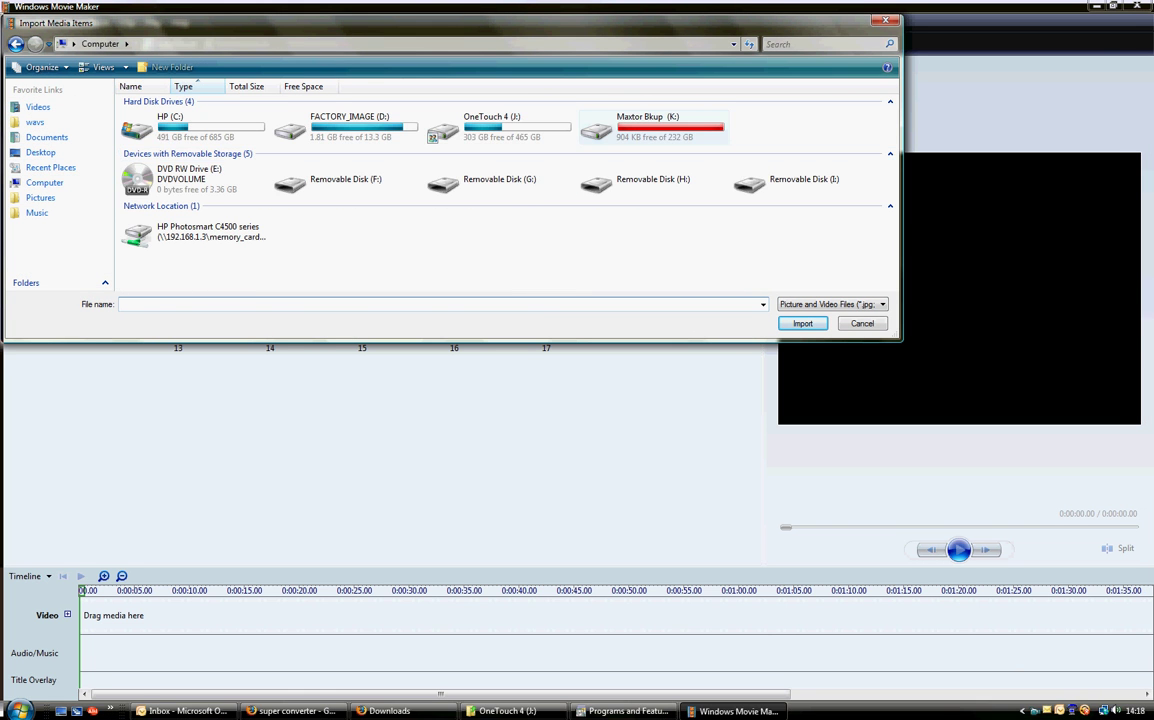
{"action": "double_click", "coordinate": [470, 190]}
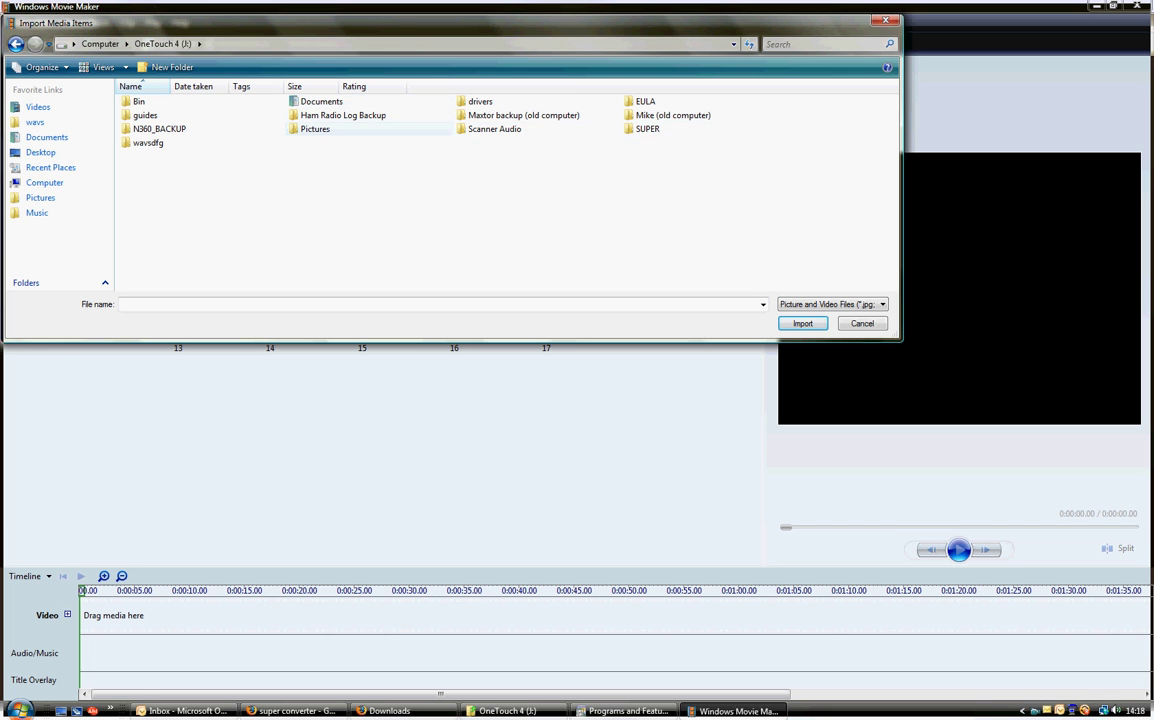
{"action": "double_click", "coordinate": [315, 129]}
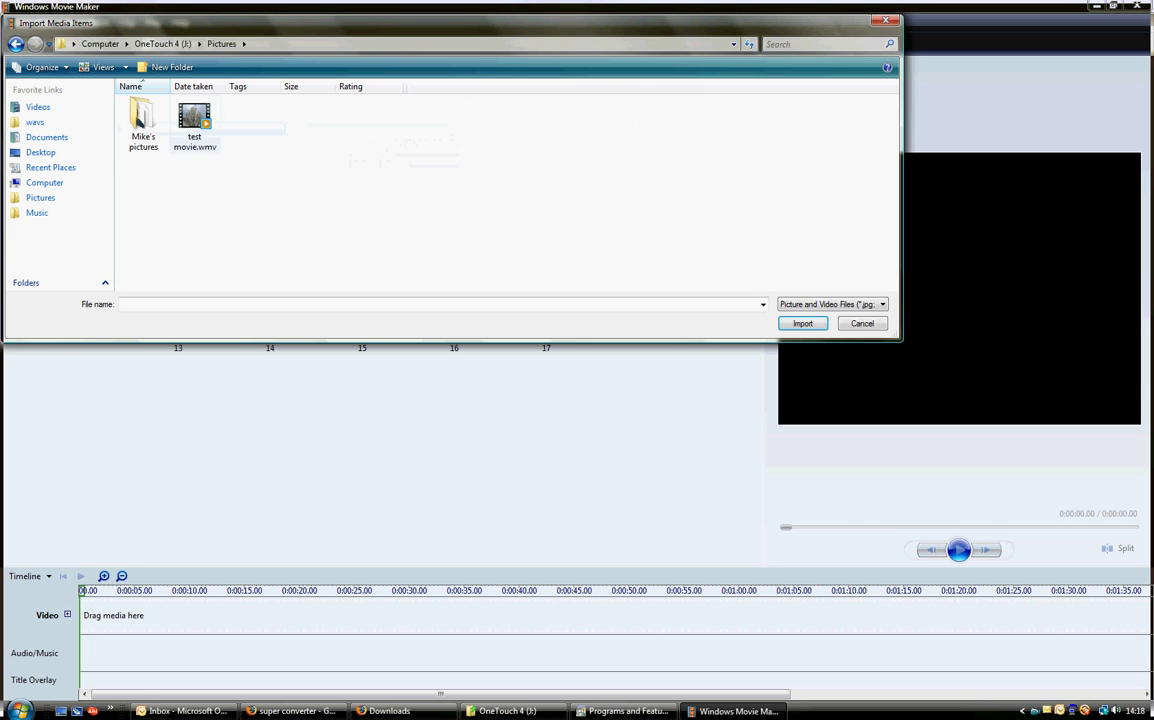
{"action": "double_click", "coordinate": [143, 120]}
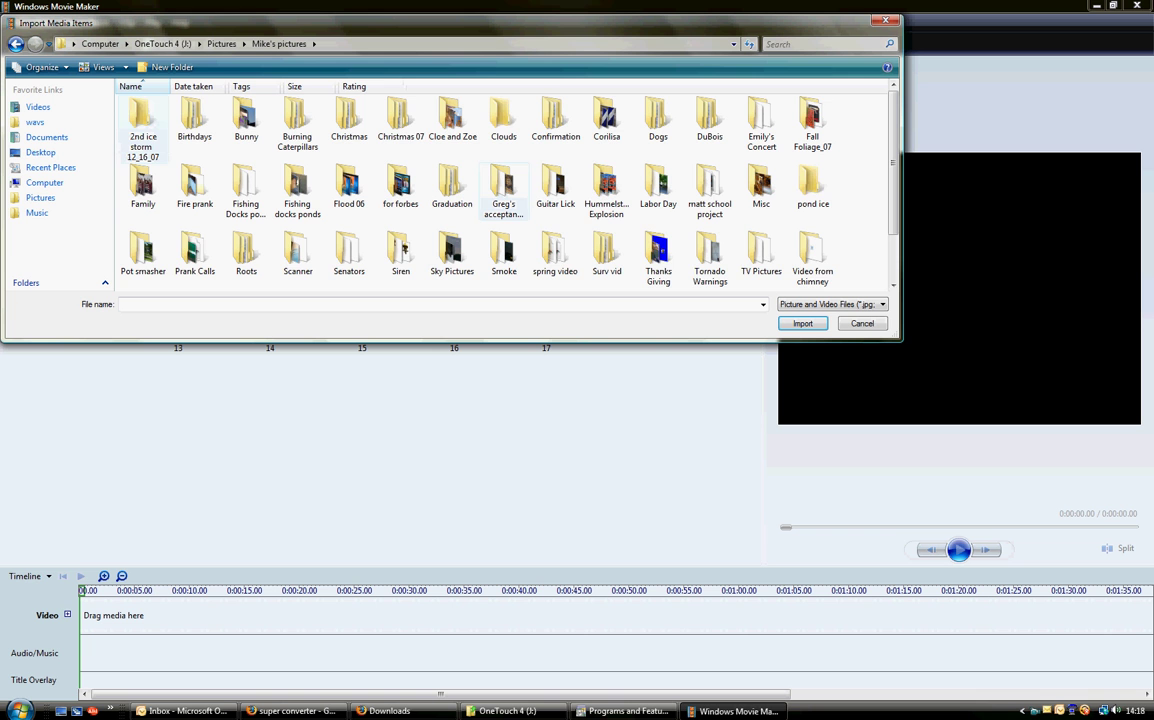
{"action": "scroll", "coordinate": [812, 210], "scroll_direction": "down", "scroll_amount": 1}
{"action": "scroll", "coordinate": [500, 190], "scroll_direction": "up", "scroll_amount": 1}
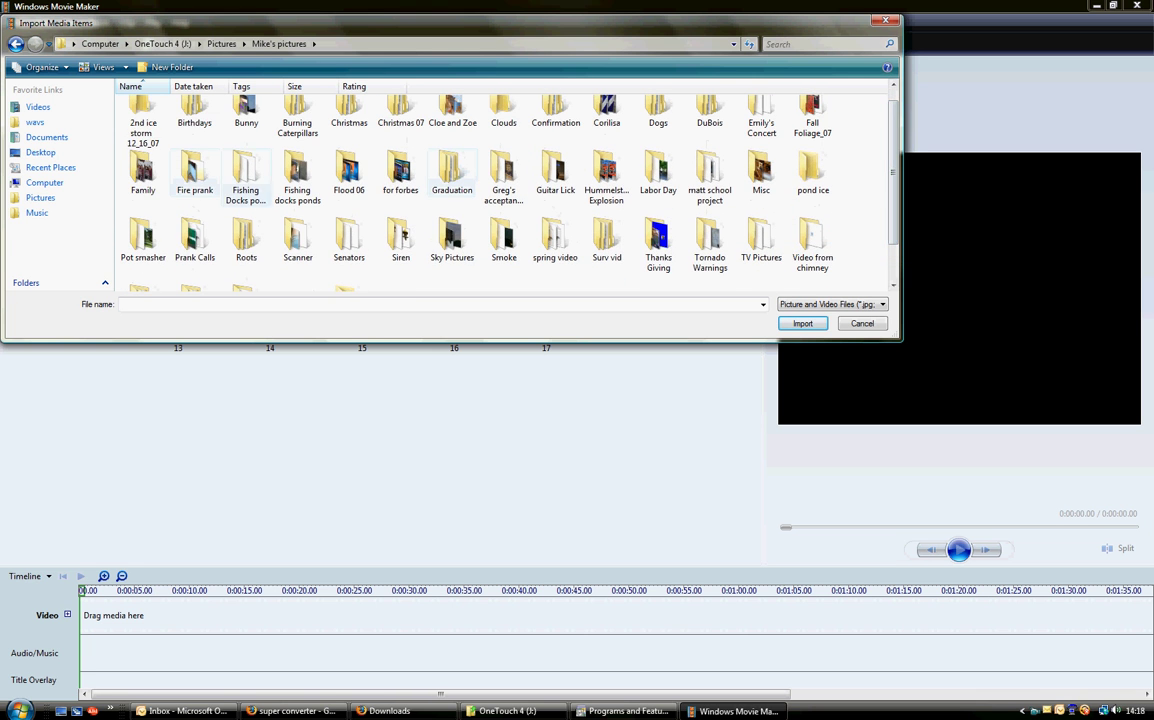
{"action": "double_click", "coordinate": [245, 178]}
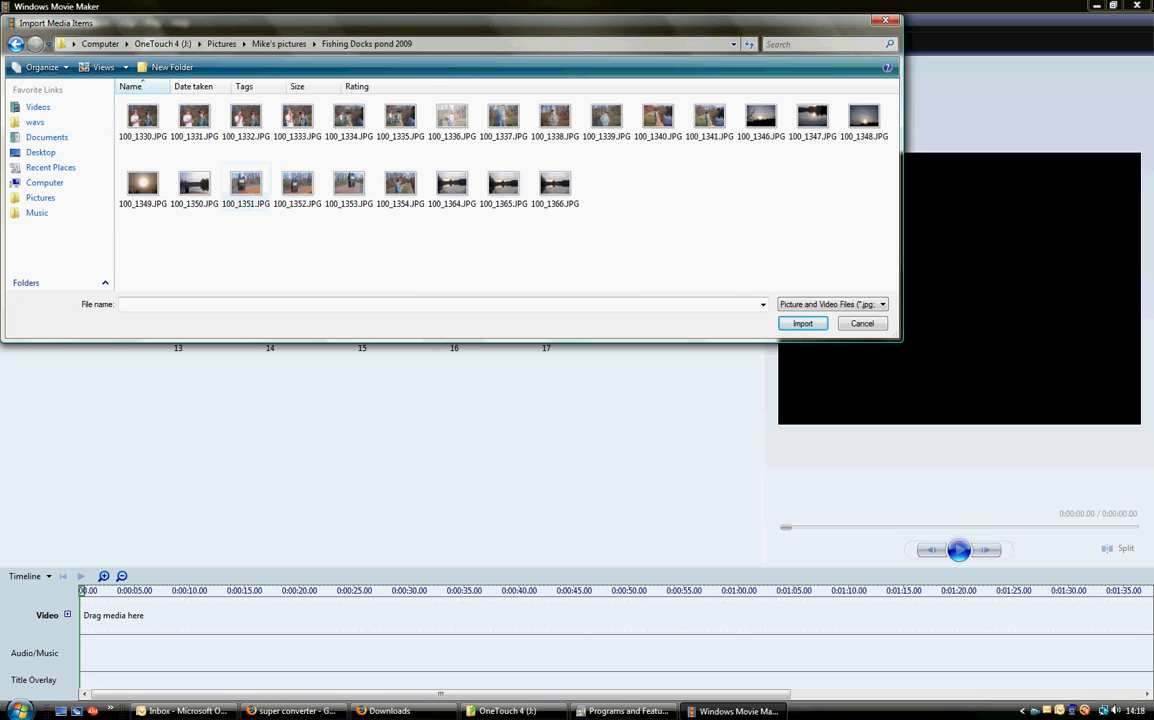
{"action": "left_click", "coordinate": [832, 304]}
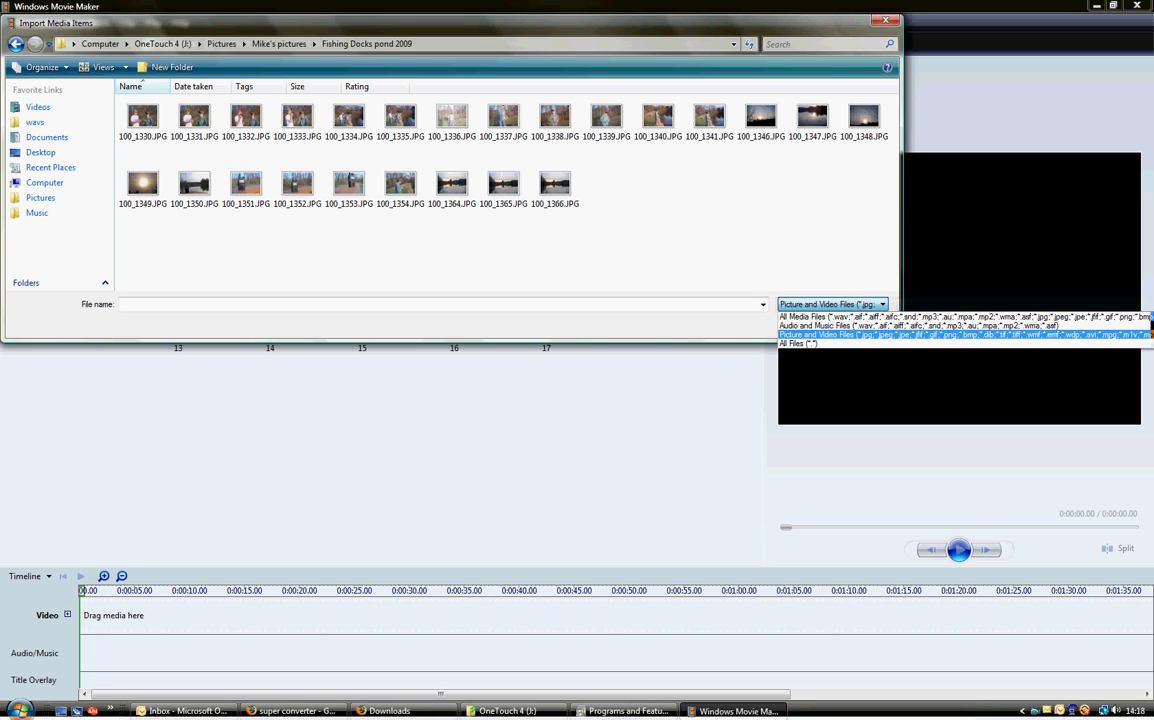
{"action": "left_click", "coordinate": [800, 337]}
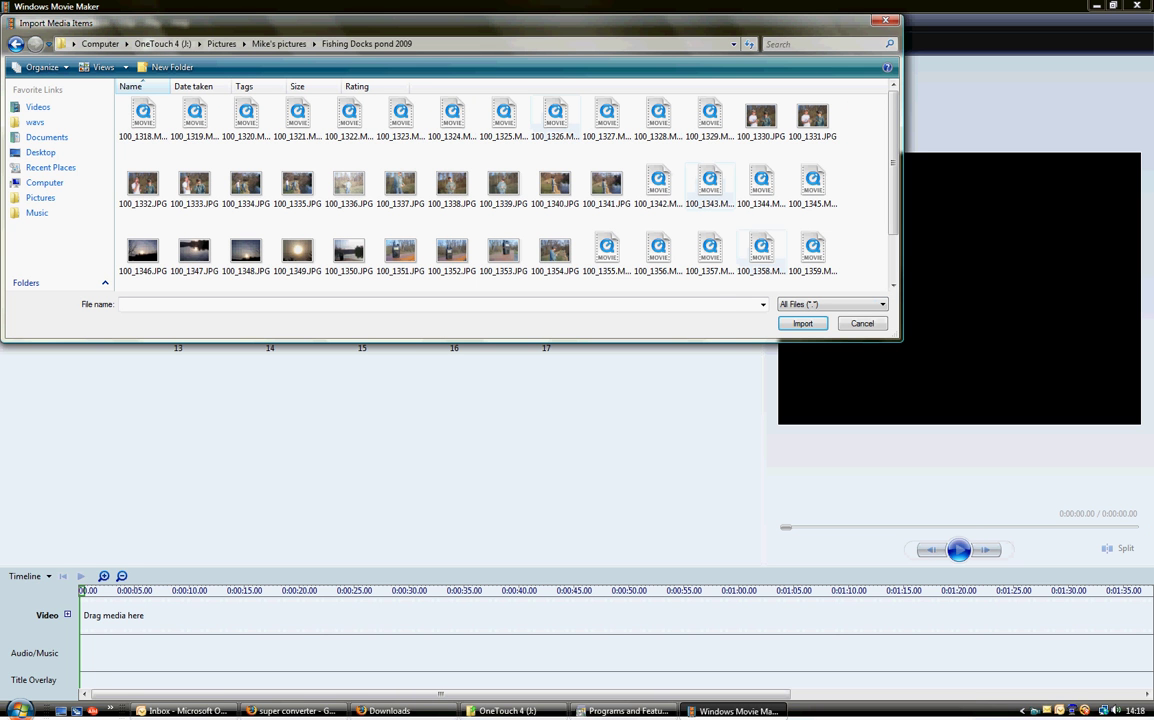
{"action": "double_click", "coordinate": [555, 118]}
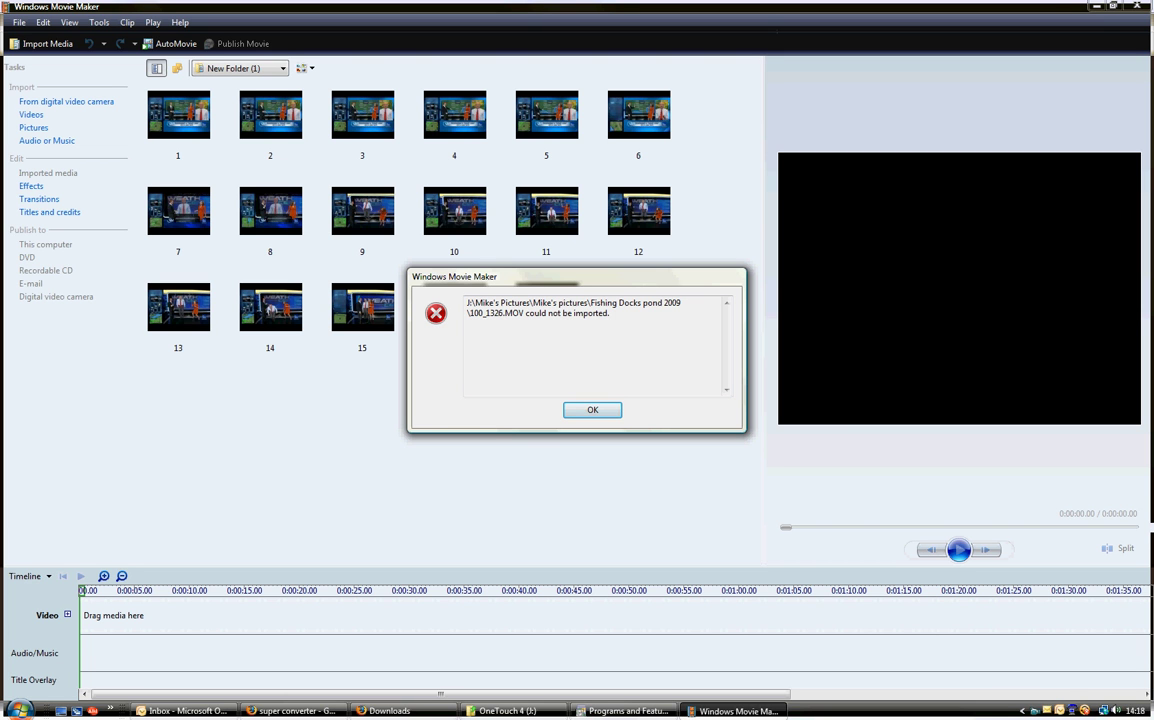
{"action": "key", "text": "Return"}
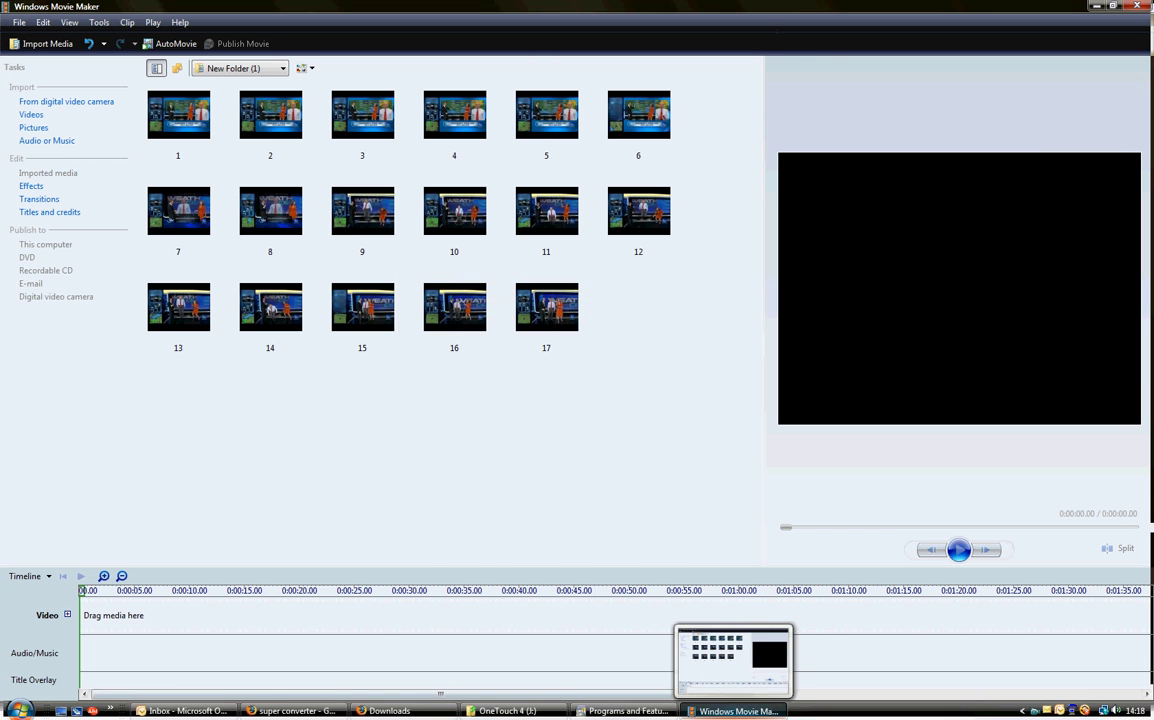
Minimize Movie Maker, bring back the 'super converter' Google results and select the query text
{"action": "left_click", "coordinate": [737, 710]}
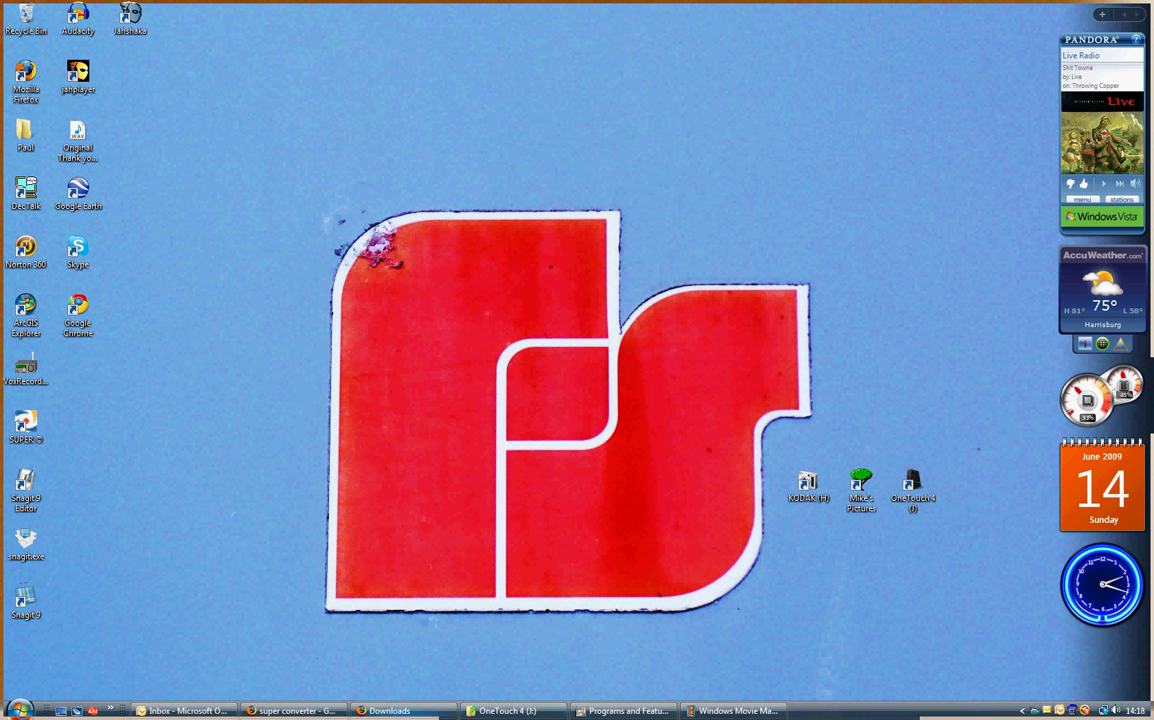
{"action": "left_click", "coordinate": [293, 710]}
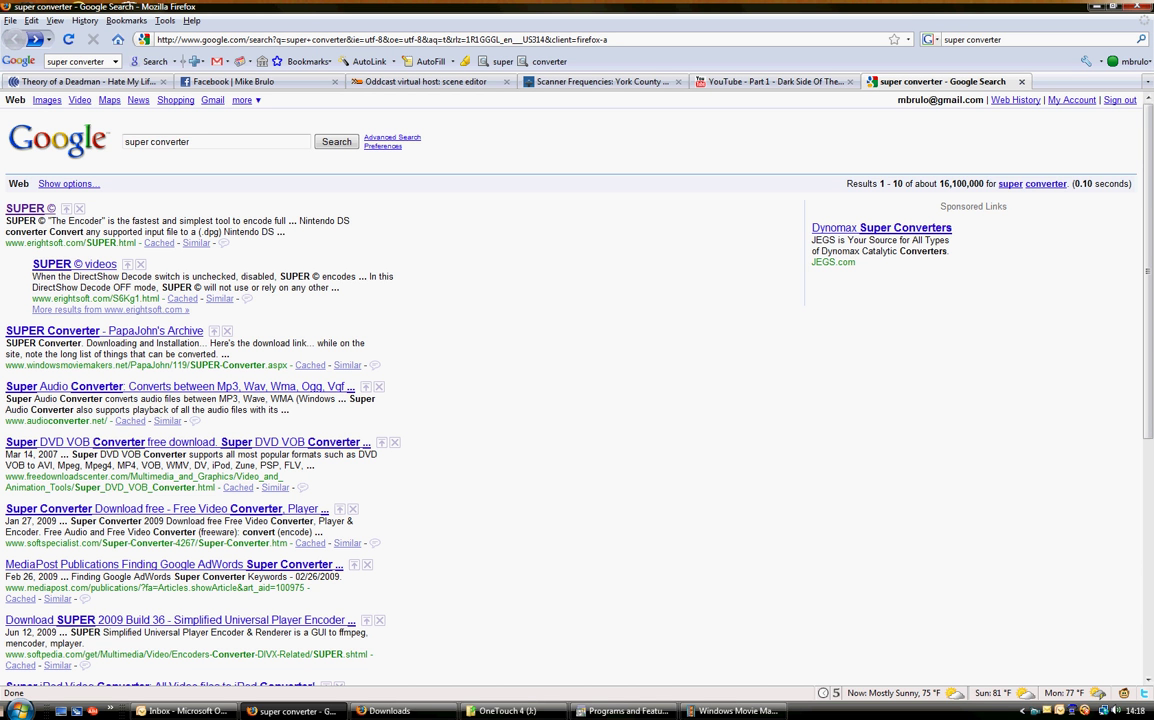
{"action": "triple_click", "coordinate": [157, 141]}
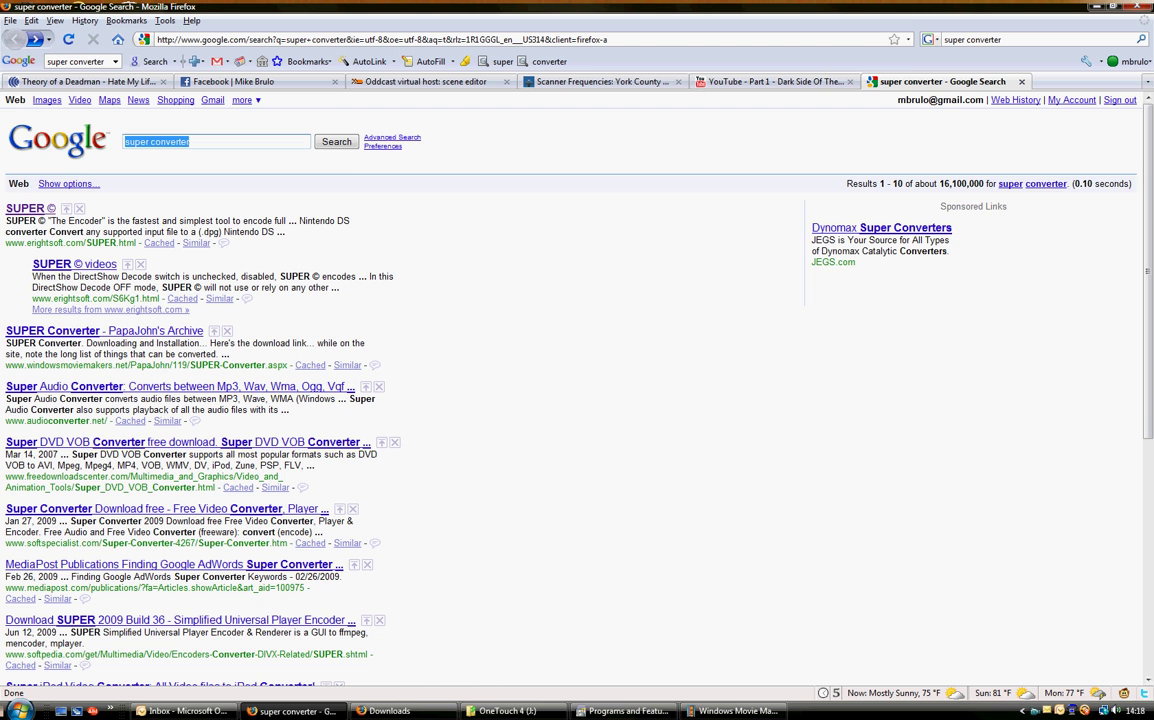
Open the eRightSoft SUPER page from the results and scroll down through it
{"action": "left_click", "coordinate": [25, 208]}
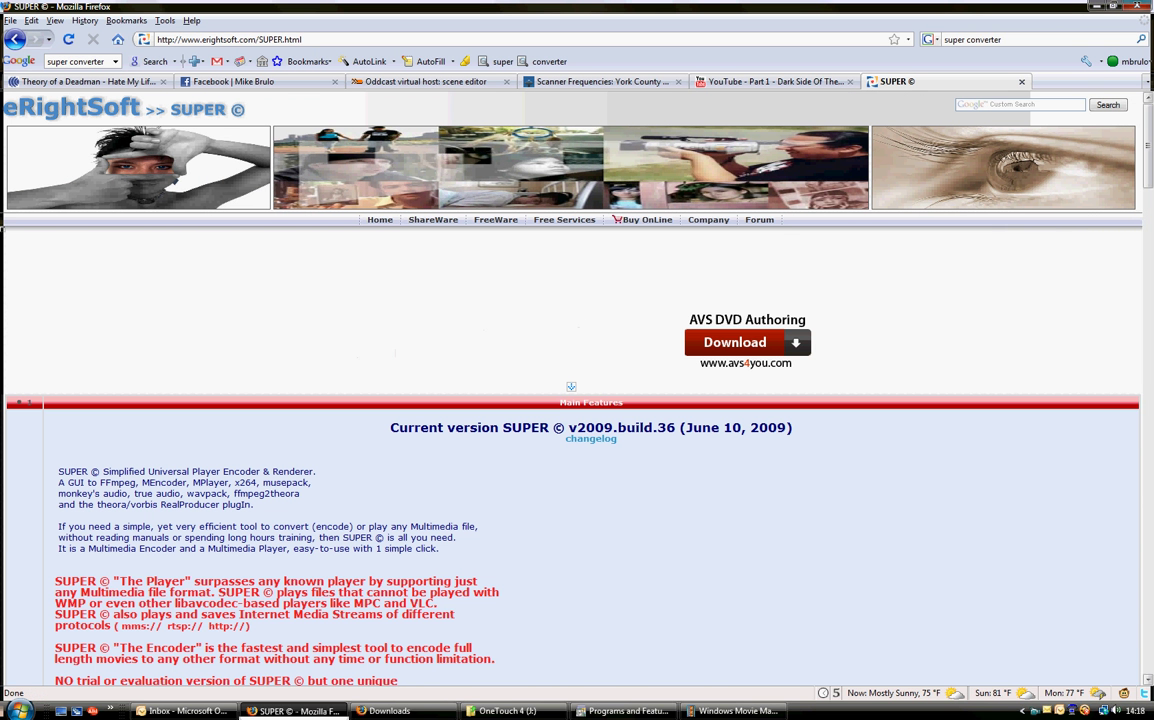
{"action": "scroll", "coordinate": [570, 380], "scroll_direction": "down", "scroll_amount": 7}
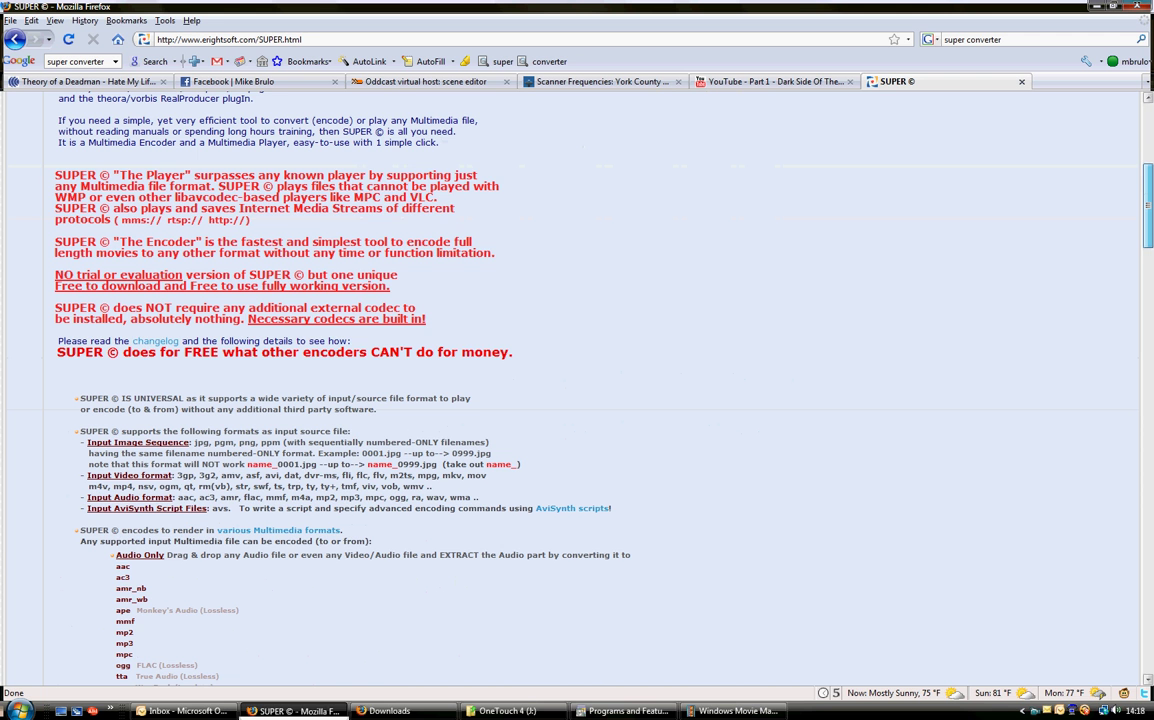
{"action": "scroll", "coordinate": [570, 390], "scroll_direction": "down", "scroll_amount": 3}
{"action": "scroll", "coordinate": [570, 390], "scroll_direction": "down", "scroll_amount": 2}
{"action": "scroll", "coordinate": [570, 390], "scroll_direction": "down", "scroll_amount": 5}
{"action": "scroll", "coordinate": [570, 390], "scroll_direction": "down", "scroll_amount": 8}
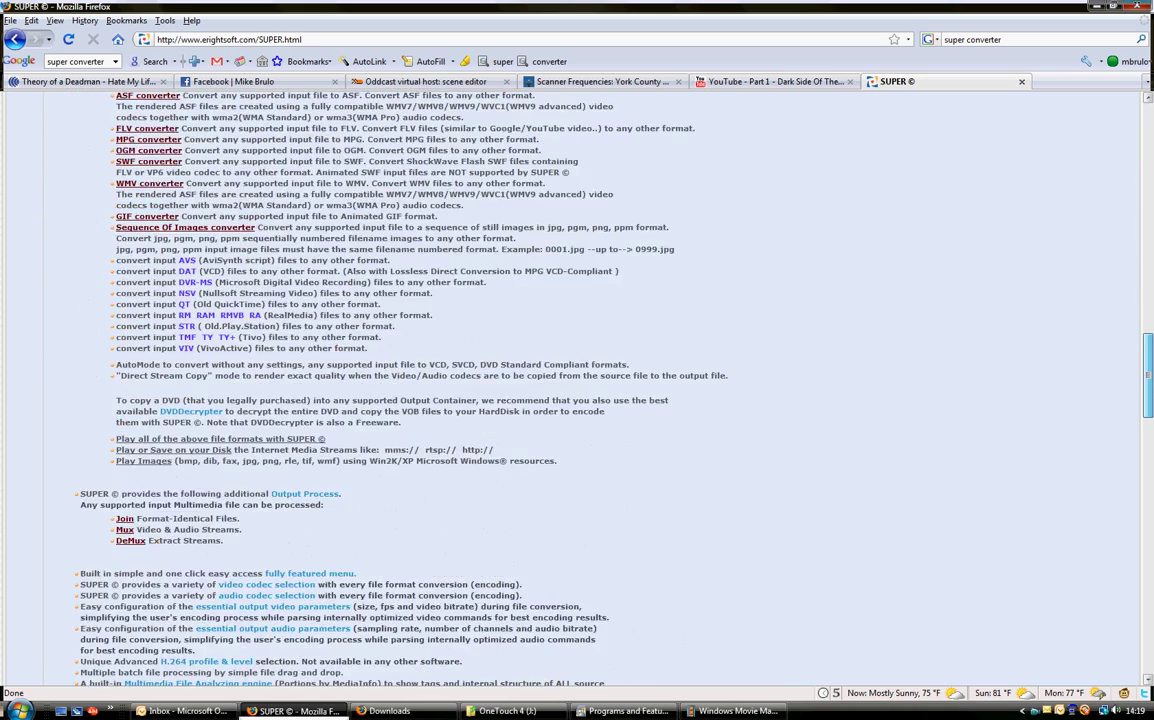
{"action": "scroll", "coordinate": [570, 390], "scroll_direction": "down", "scroll_amount": 8}
{"action": "scroll", "coordinate": [570, 390], "scroll_direction": "down", "scroll_amount": 8}
{"action": "scroll", "coordinate": [570, 390], "scroll_direction": "down", "scroll_amount": 7}
{"action": "scroll", "coordinate": [570, 390], "scroll_direction": "down", "scroll_amount": 4}
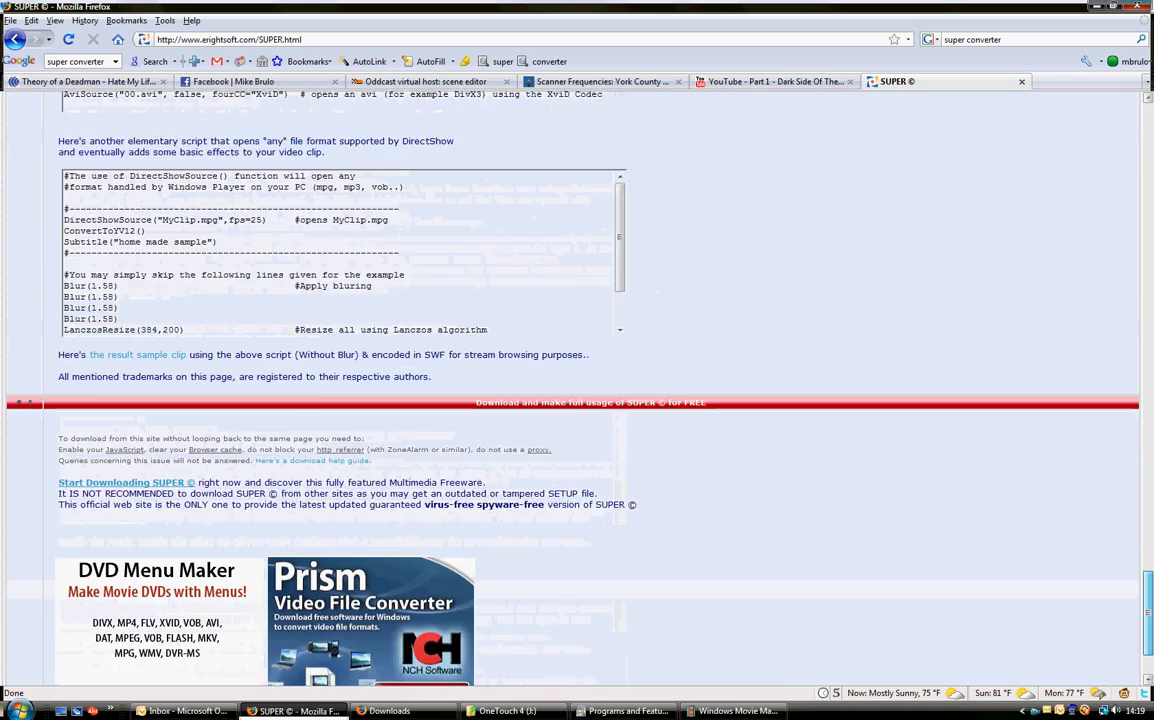
{"action": "scroll", "coordinate": [126, 360], "scroll_direction": "down", "scroll_amount": 3}
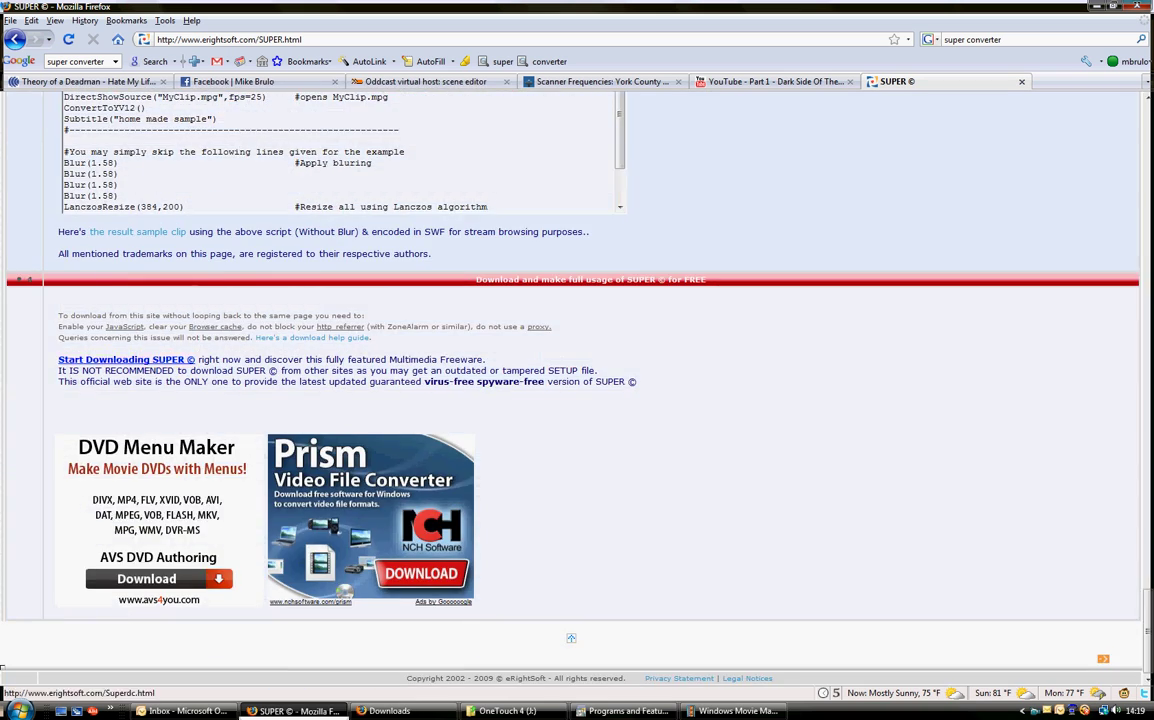
Go to SUPER's 'download and use' page and scroll to the system requirements and setup download
{"action": "left_click", "coordinate": [126, 360]}
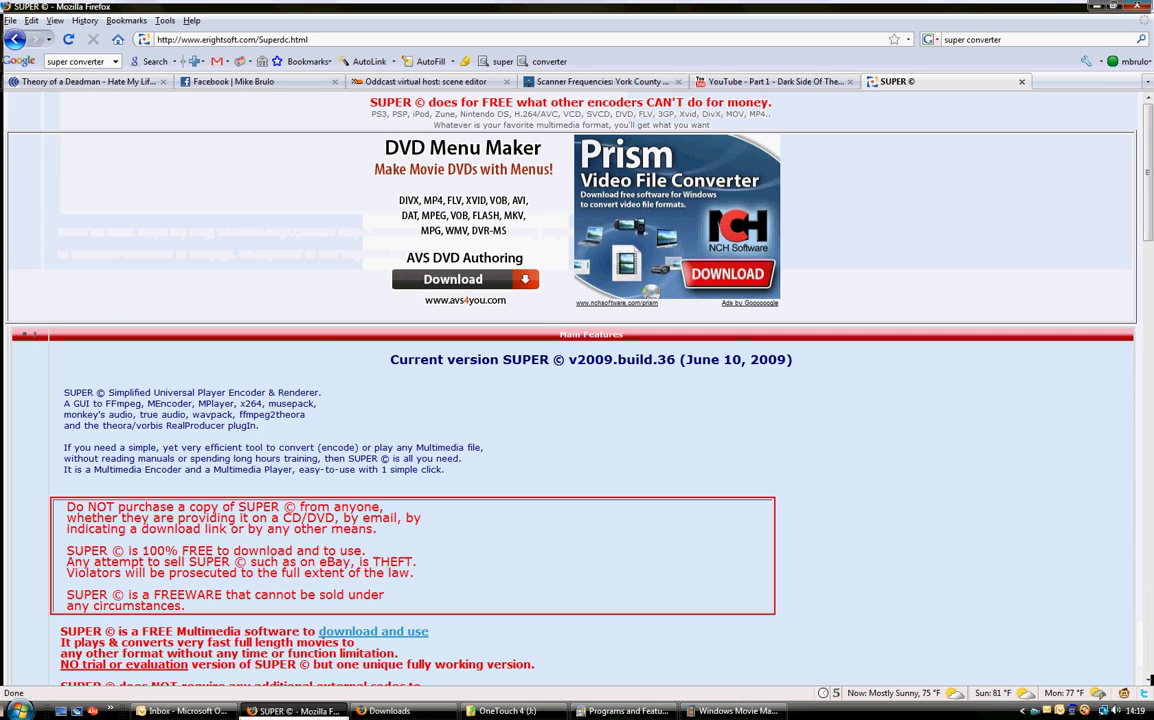
{"action": "scroll", "coordinate": [570, 390], "scroll_direction": "down", "scroll_amount": 3}
{"action": "scroll", "coordinate": [570, 390], "scroll_direction": "down", "scroll_amount": 1}
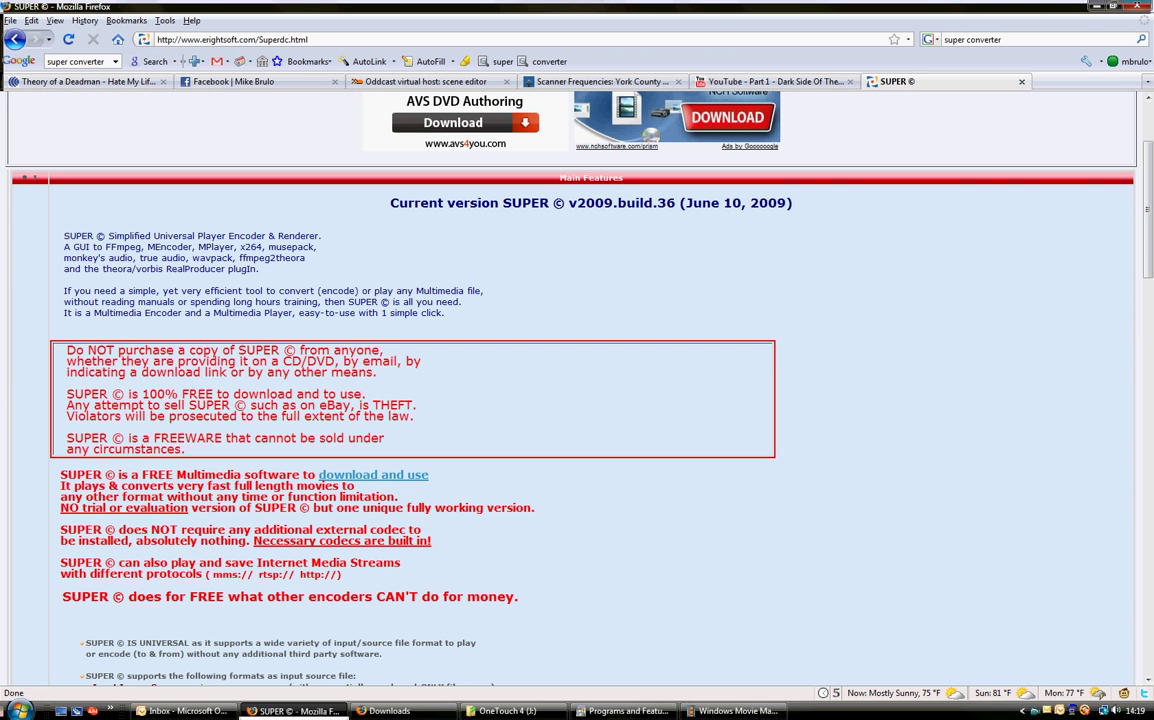
{"action": "left_click", "coordinate": [373, 475]}
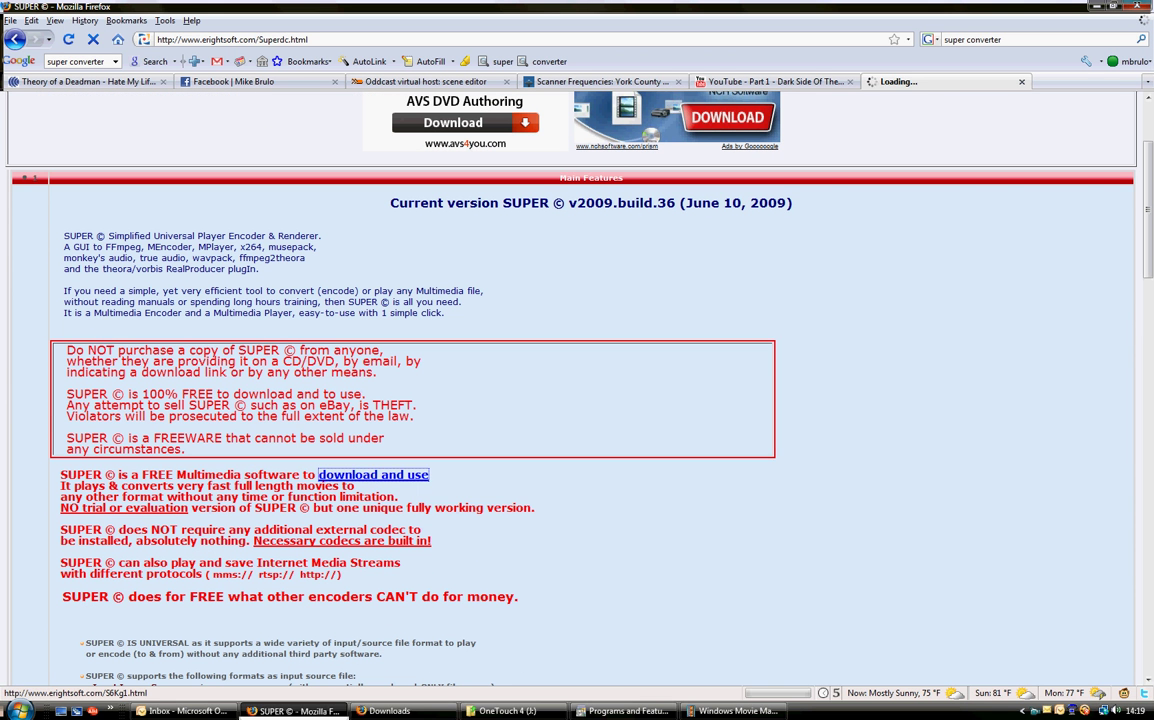
{"action": "scroll", "coordinate": [570, 390], "scroll_direction": "down", "scroll_amount": 5}
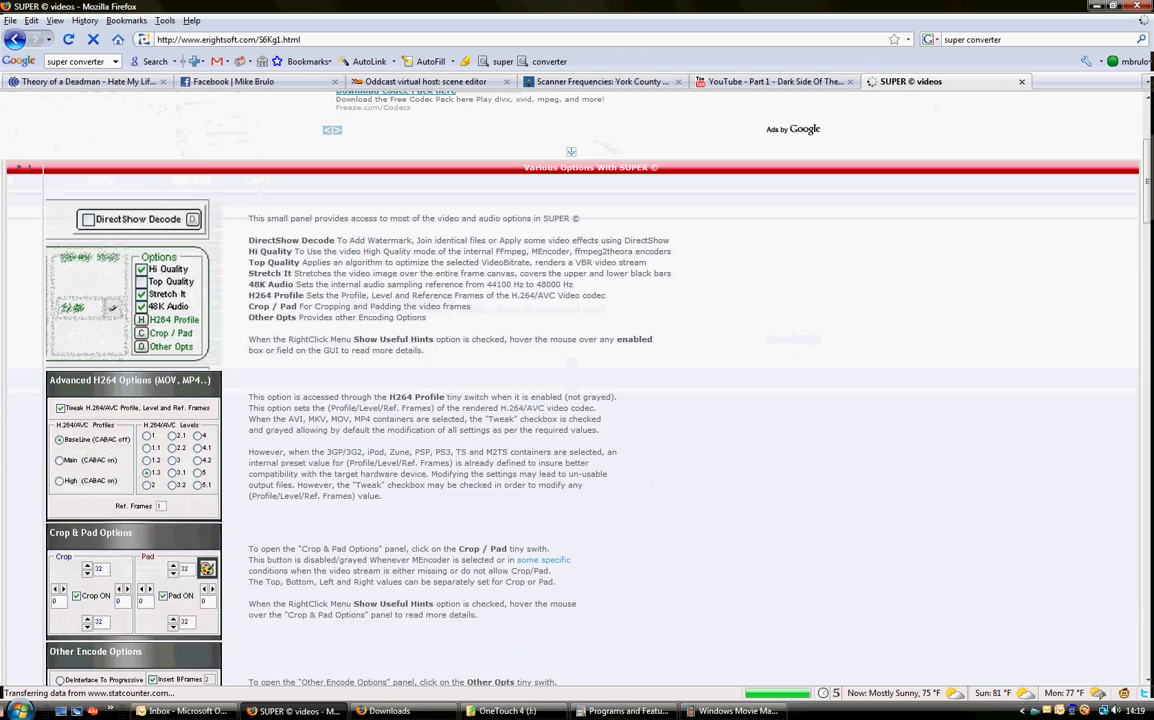
{"action": "scroll", "coordinate": [570, 390], "scroll_direction": "down", "scroll_amount": 7}
{"action": "scroll", "coordinate": [441, 230], "scroll_direction": "down", "scroll_amount": 8}
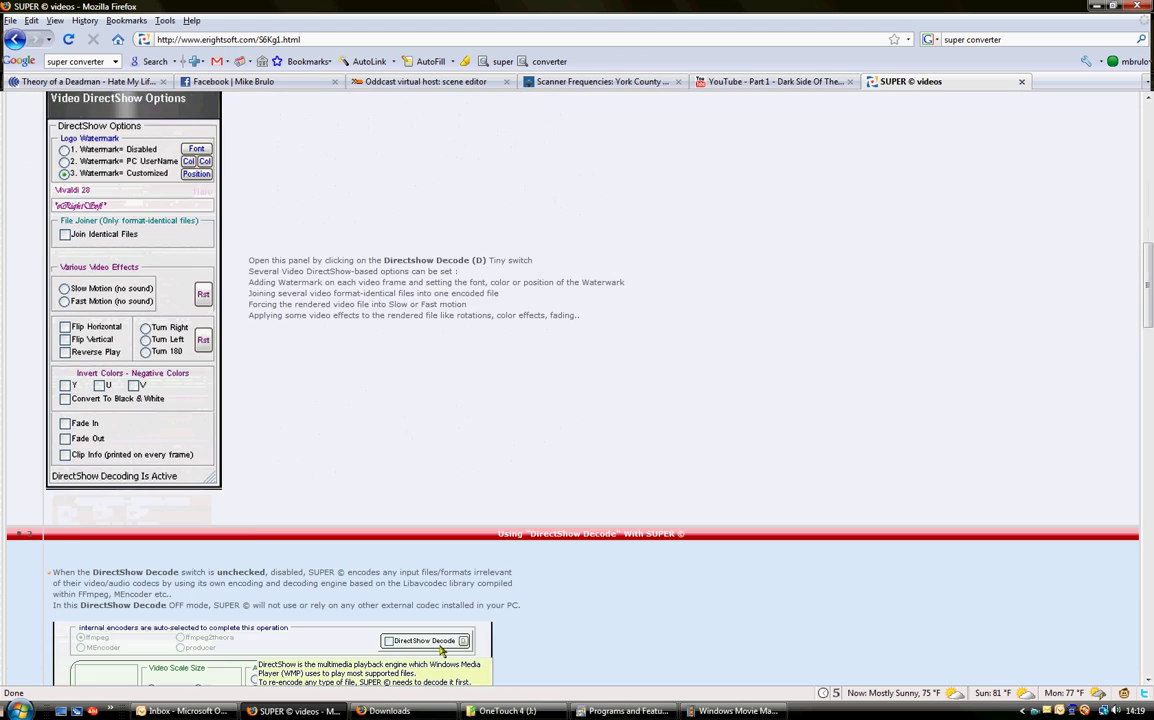
{"action": "scroll", "coordinate": [441, 230], "scroll_direction": "down", "scroll_amount": 3}
{"action": "scroll", "coordinate": [441, 230], "scroll_direction": "down", "scroll_amount": 5}
{"action": "scroll", "coordinate": [441, 230], "scroll_direction": "down", "scroll_amount": 5}
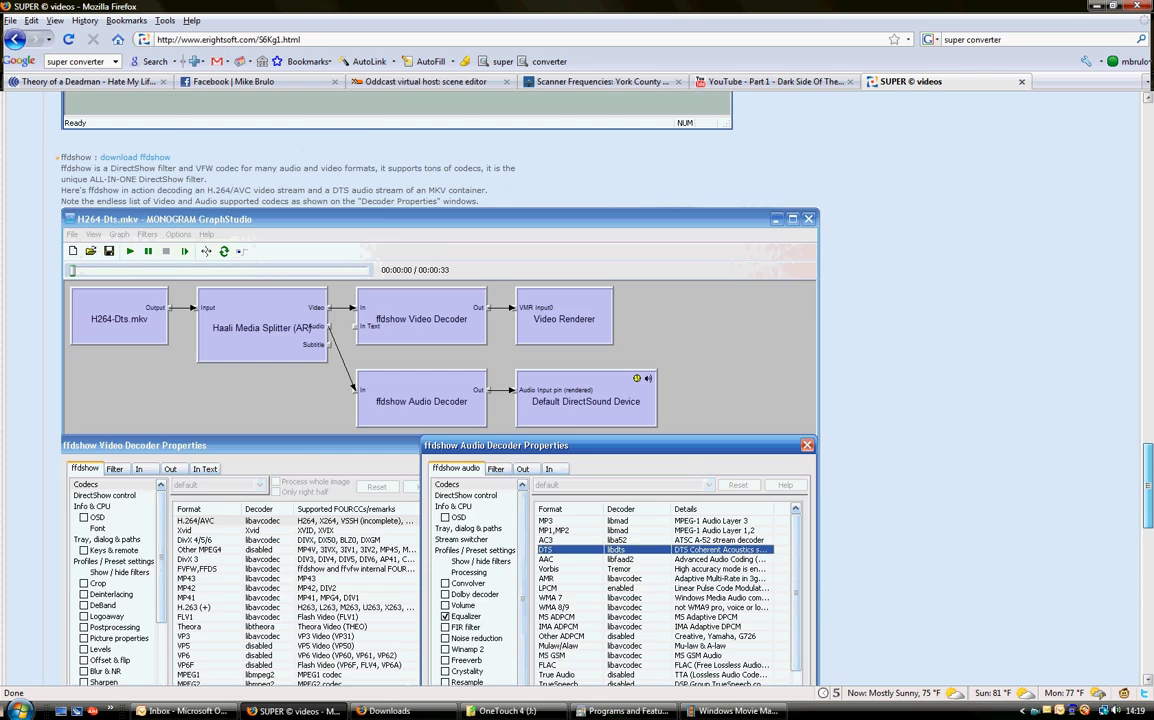
{"action": "scroll", "coordinate": [441, 230], "scroll_direction": "down", "scroll_amount": 5}
{"action": "scroll", "coordinate": [441, 230], "scroll_direction": "down", "scroll_amount": 3}
{"action": "scroll", "coordinate": [520, 350], "scroll_direction": "down", "scroll_amount": 2}
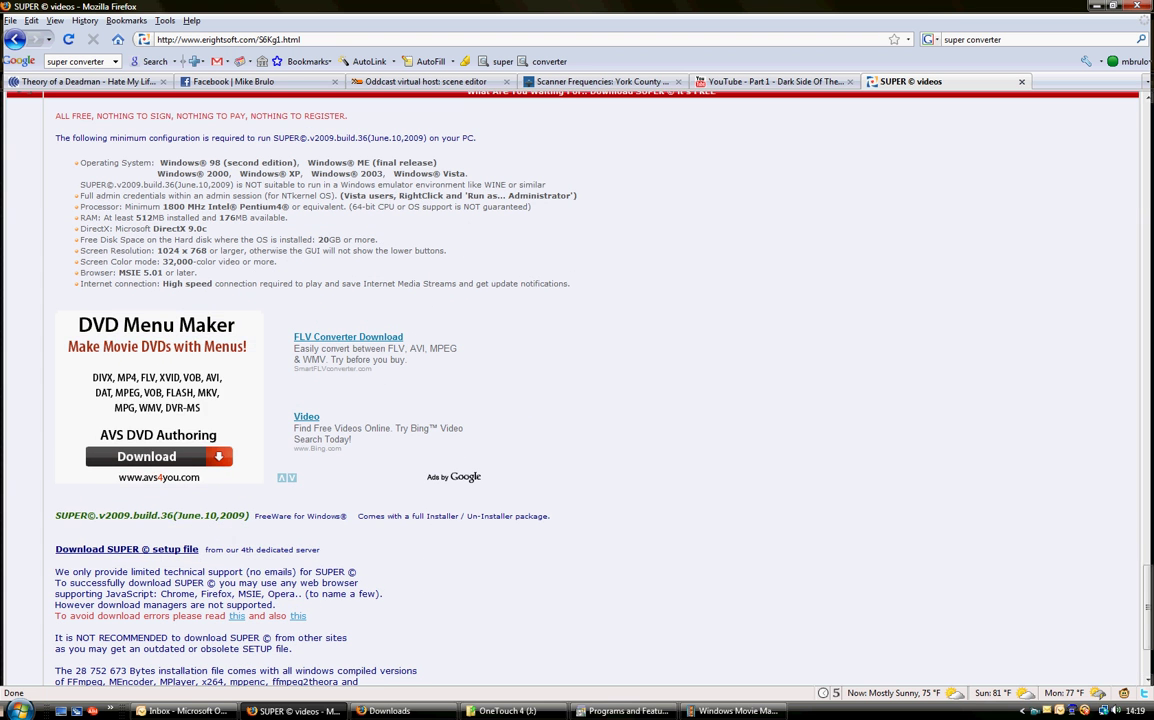
Show the desktop, restore Firefox and open the Part 2 Dark Side Of The Moon YouTube video
{"action": "key", "text": "super+d"}
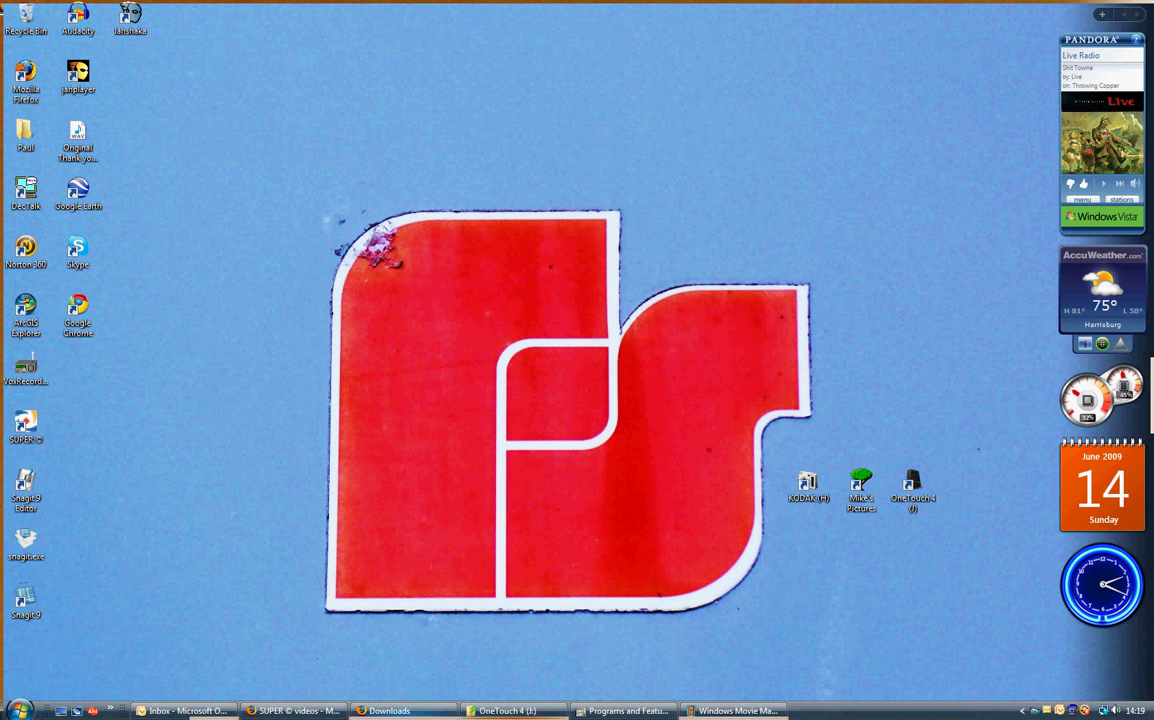
{"action": "left_click", "coordinate": [290, 710]}
{"action": "left_click", "coordinate": [770, 81]}
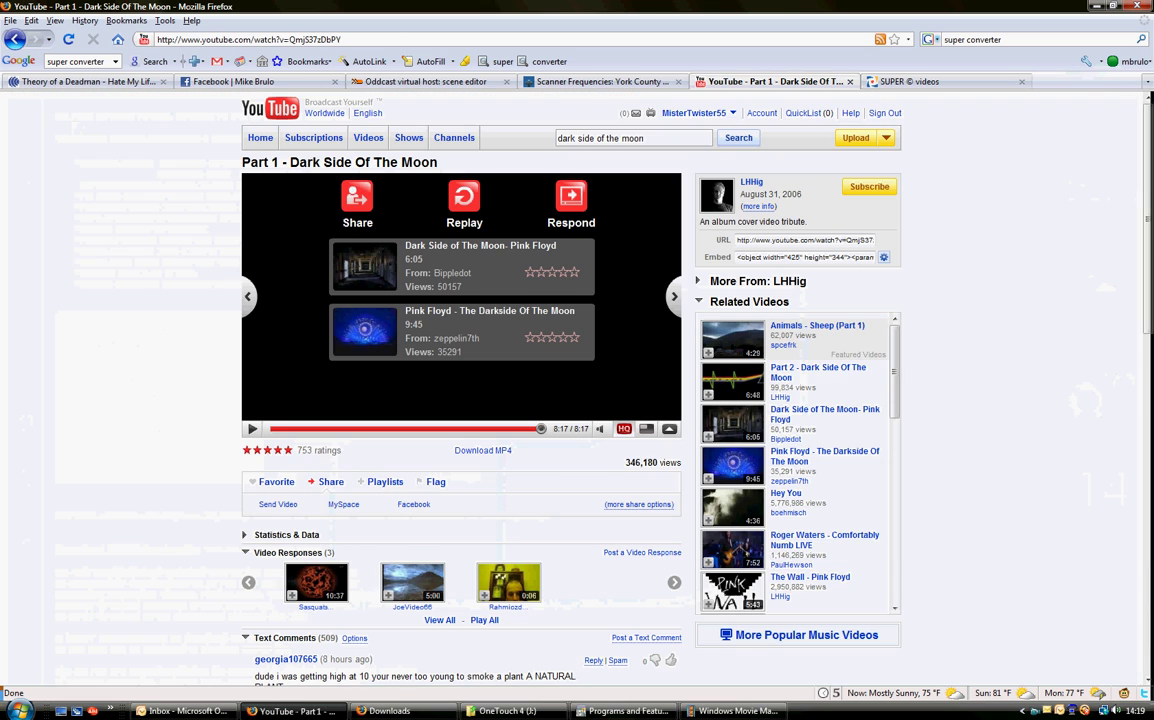
{"action": "left_click", "coordinate": [818, 368]}
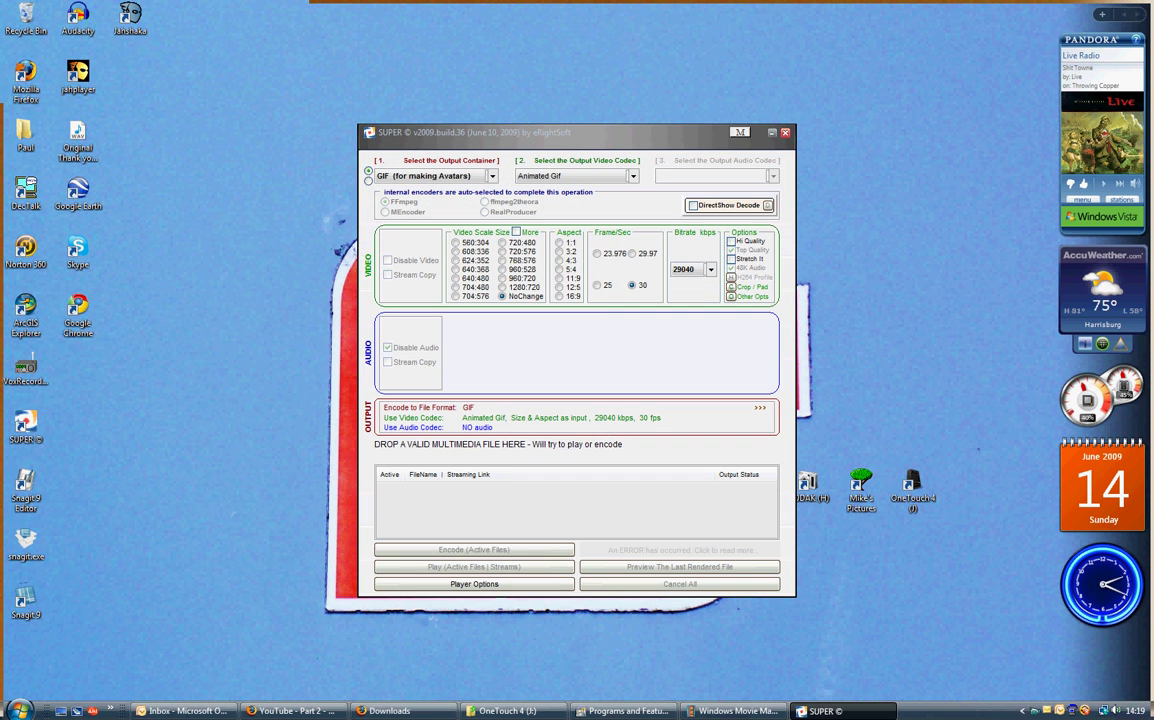
Use SUPER's right-click main menu to choose adding multimedia files for encoding
{"action": "right_click", "coordinate": [492, 153]}
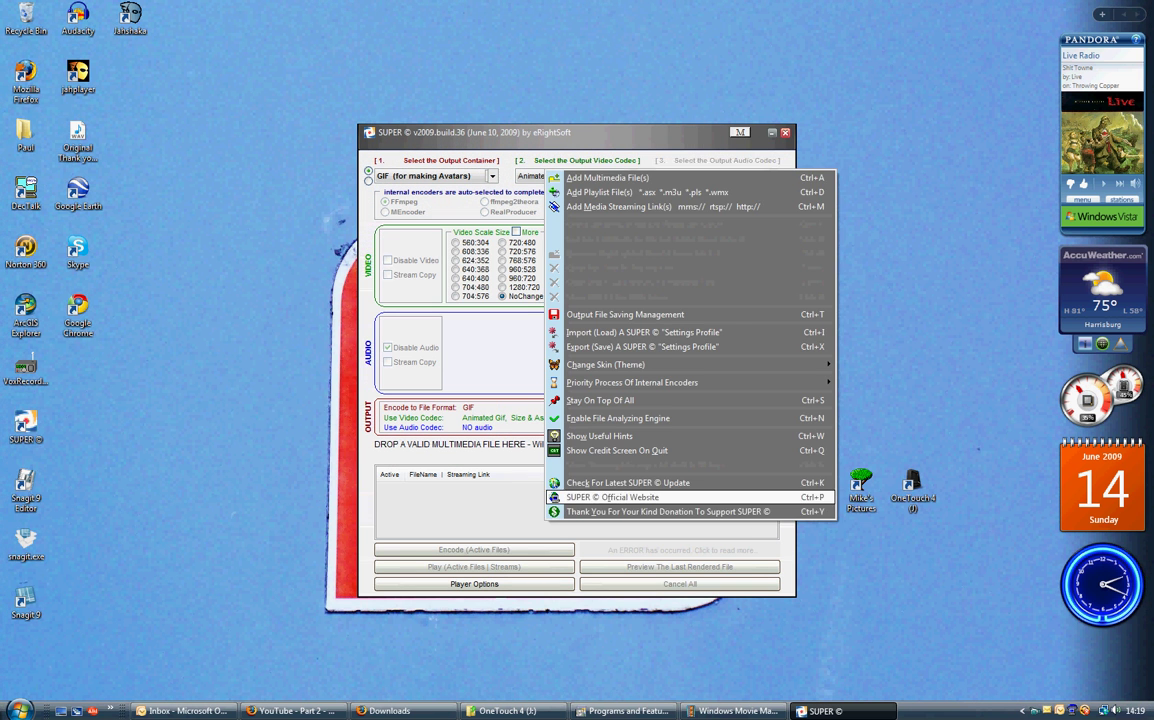
{"action": "right_click", "coordinate": [452, 157]}
{"action": "left_click", "coordinate": [979, 449]}
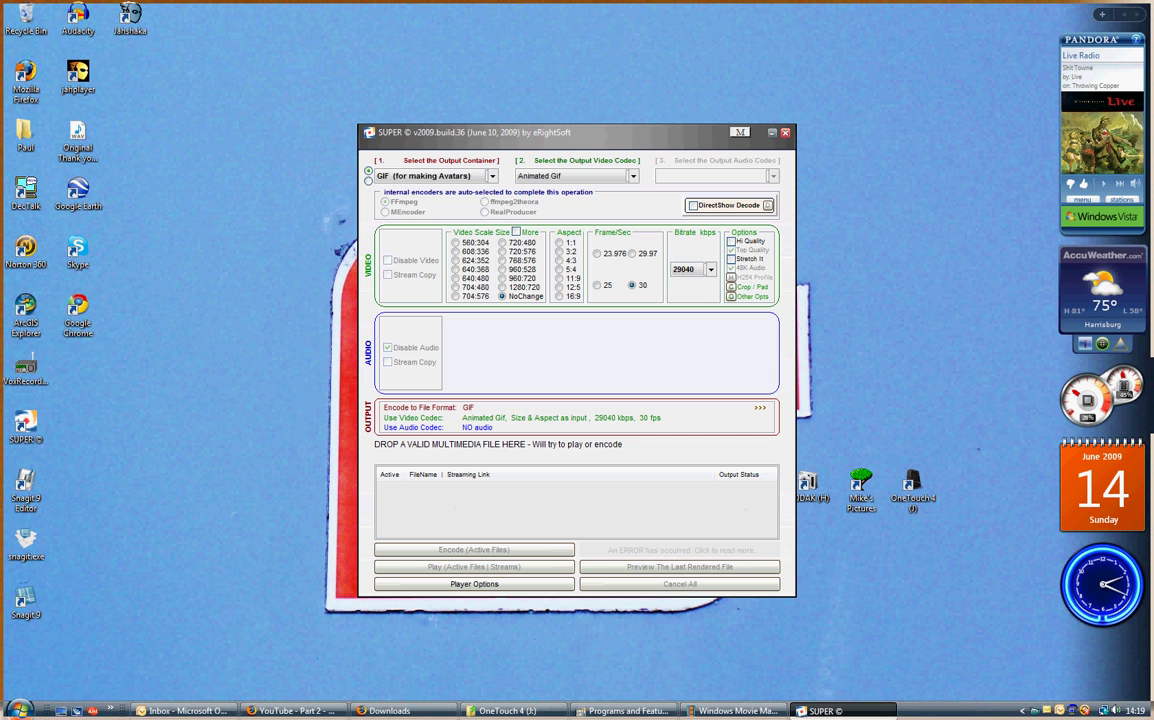
{"action": "right_click", "coordinate": [465, 142]}
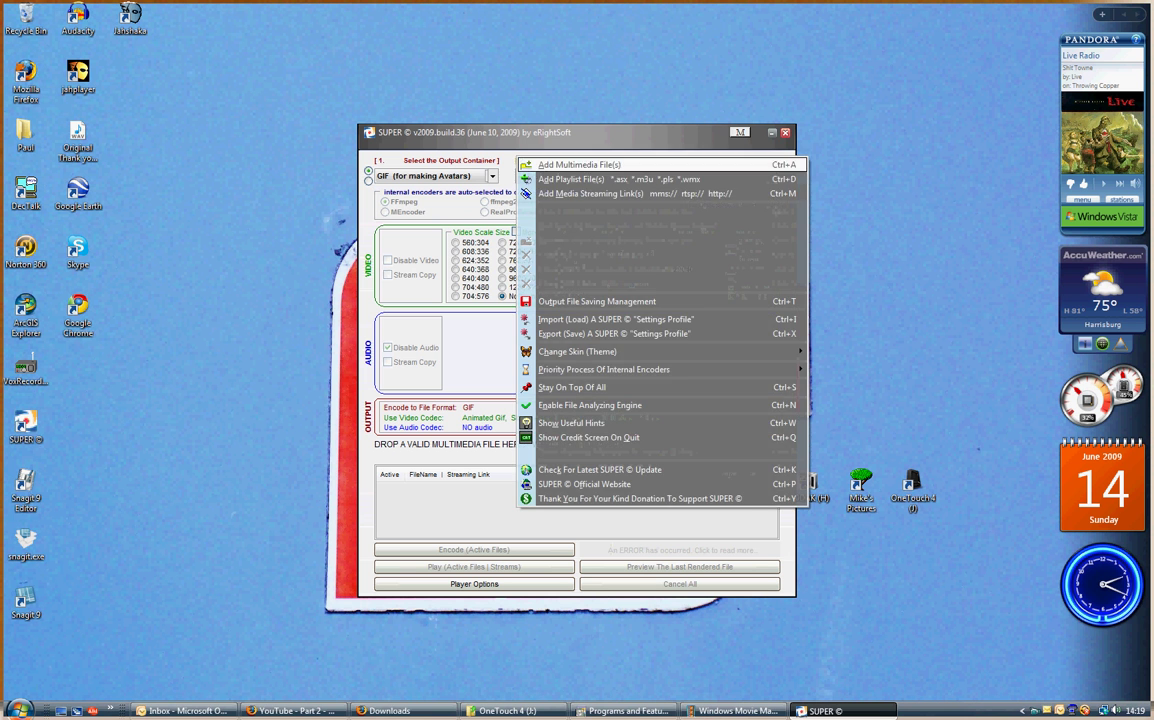
{"action": "left_click", "coordinate": [540, 150]}
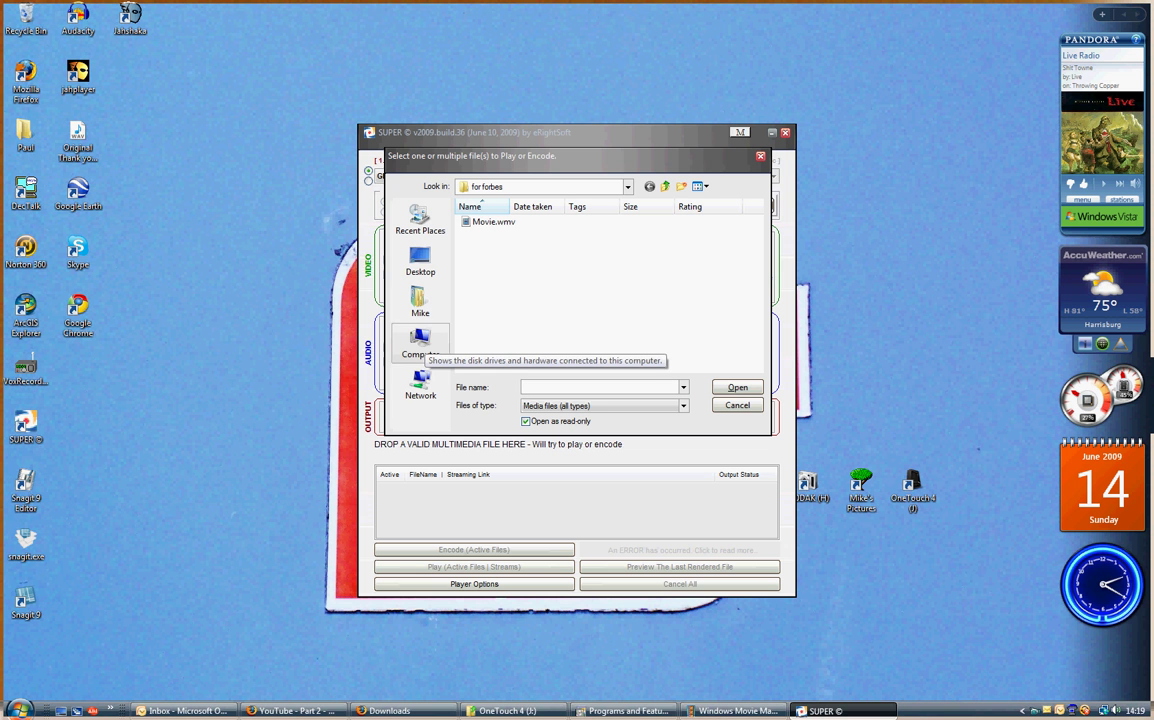
Browse to the personal pictures folder under Pictures on the OneTouch 4 (J:) drive
{"action": "left_click", "coordinate": [420, 338]}
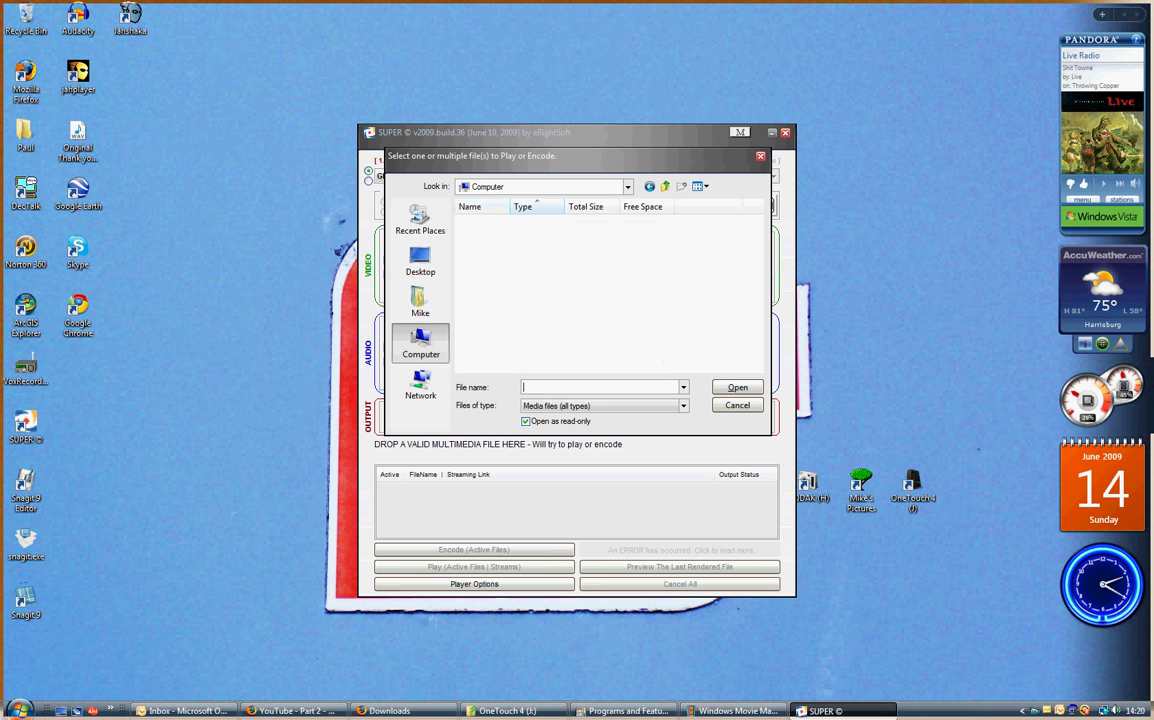
{"action": "double_click", "coordinate": [525, 318]}
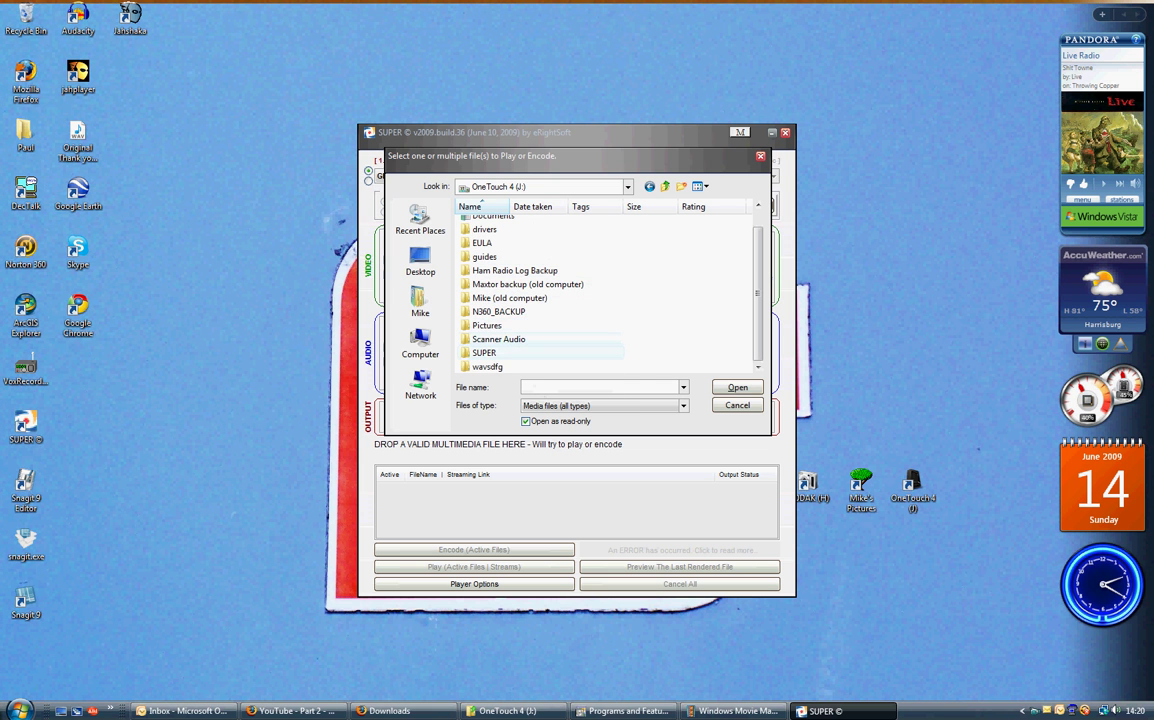
{"action": "double_click", "coordinate": [487, 325]}
{"action": "double_click", "coordinate": [482, 242]}
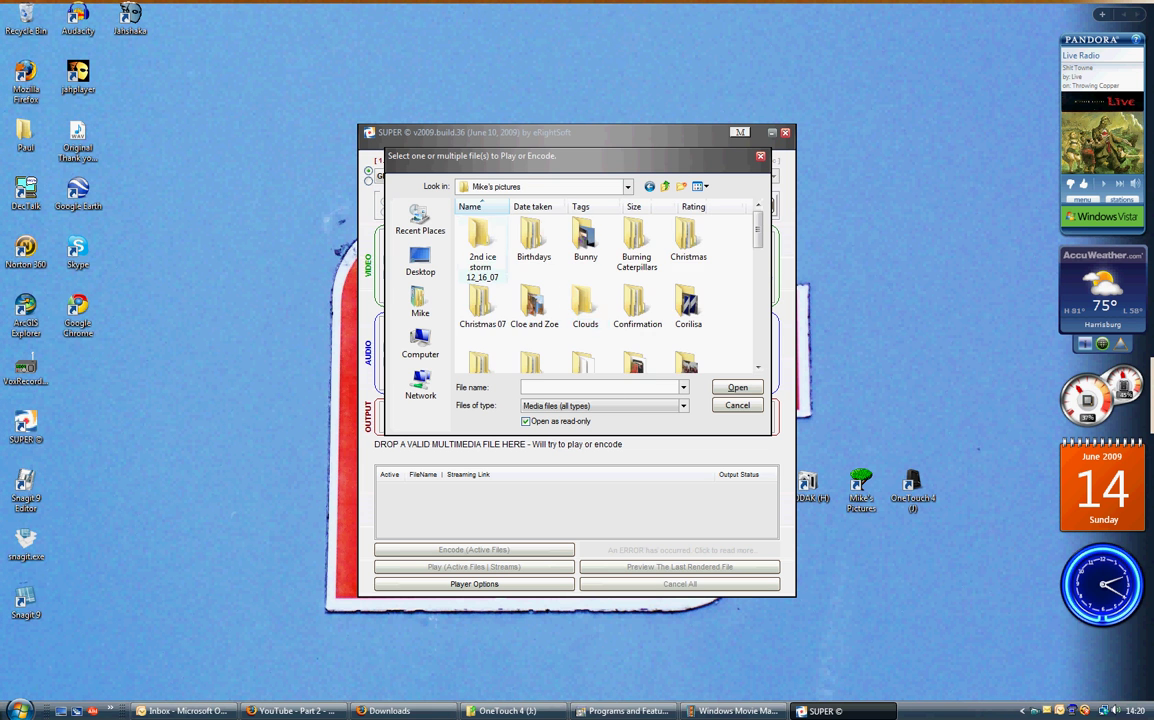
{"action": "scroll", "coordinate": [600, 290], "scroll_direction": "down", "scroll_amount": 2}
{"action": "scroll", "coordinate": [600, 290], "scroll_direction": "down", "scroll_amount": 3}
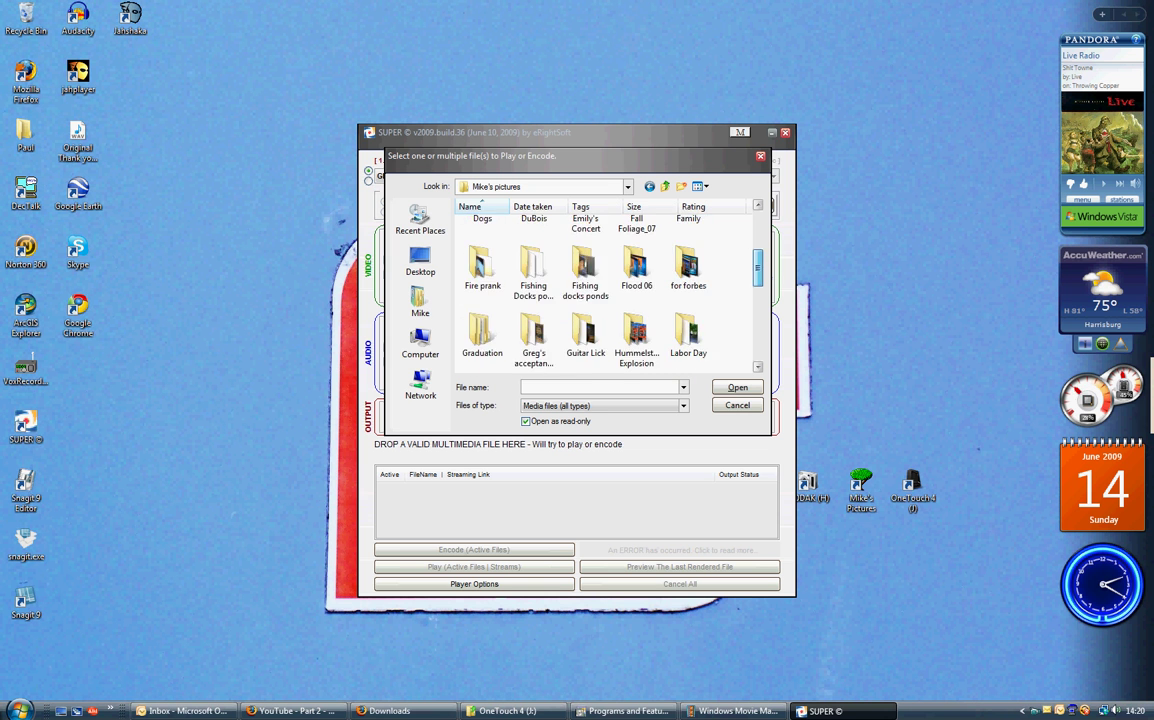
{"action": "scroll", "coordinate": [600, 290], "scroll_direction": "down", "scroll_amount": 3}
{"action": "scroll", "coordinate": [600, 290], "scroll_direction": "down", "scroll_amount": 1}
{"action": "scroll", "coordinate": [600, 290], "scroll_direction": "down", "scroll_amount": 1}
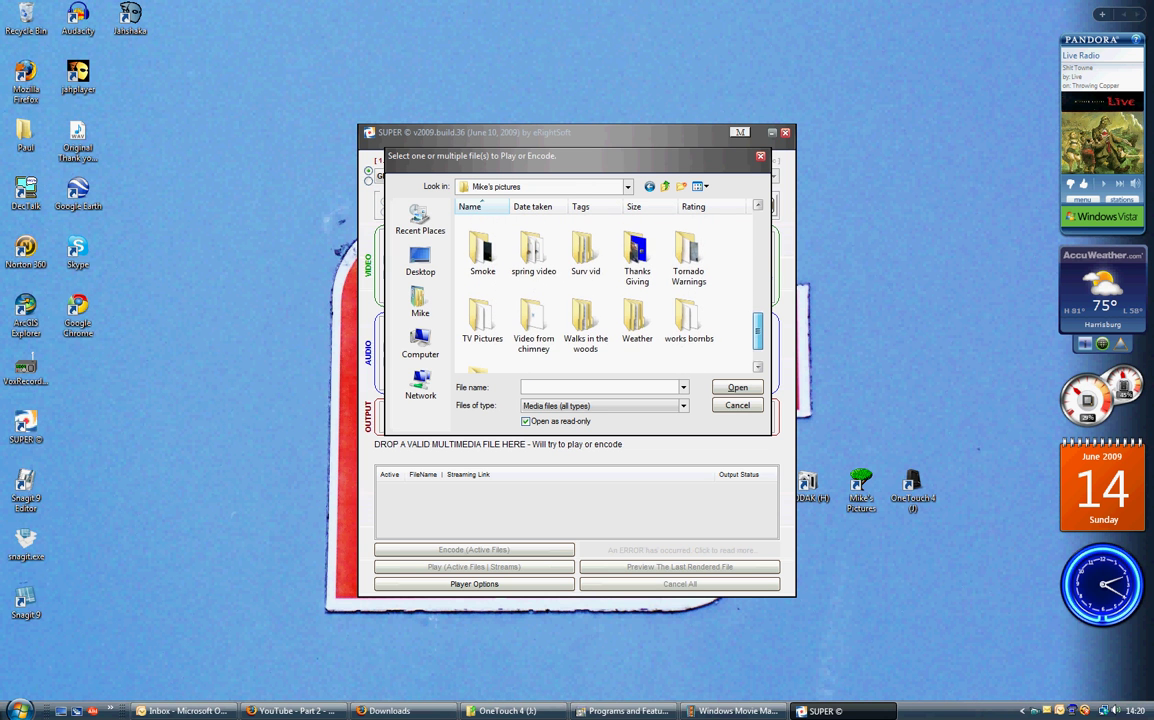
{"action": "scroll", "coordinate": [600, 290], "scroll_direction": "down", "scroll_amount": 1}
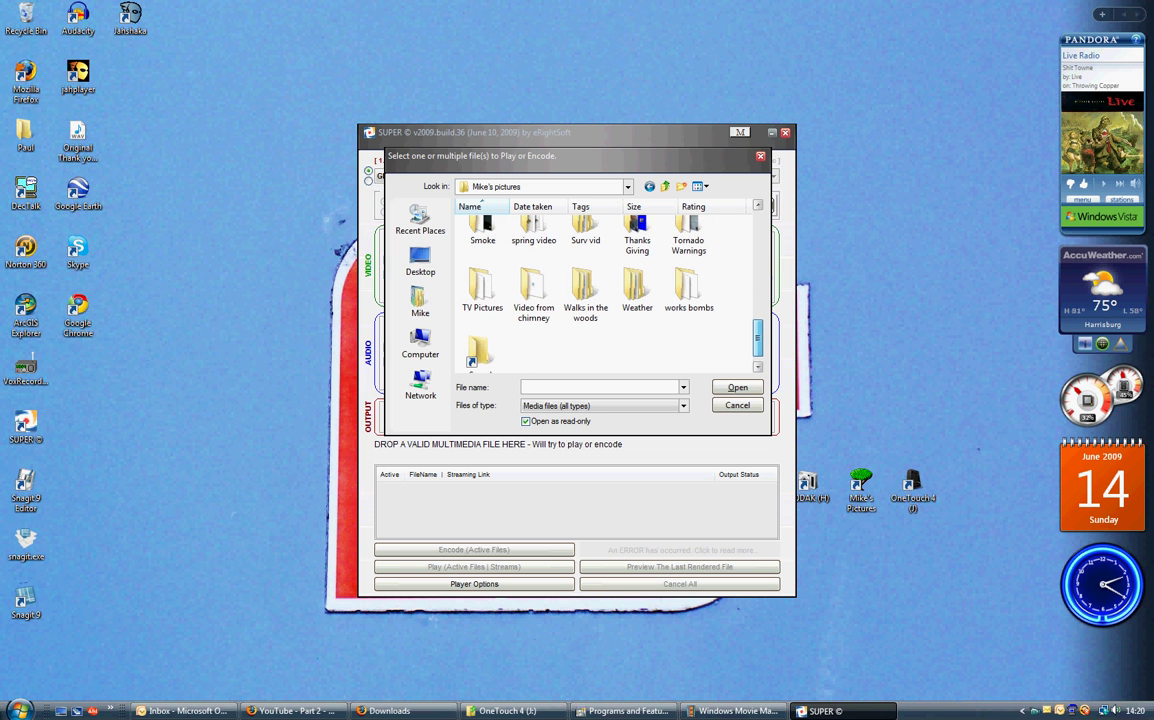
{"action": "scroll", "coordinate": [600, 290], "scroll_direction": "down", "scroll_amount": 1}
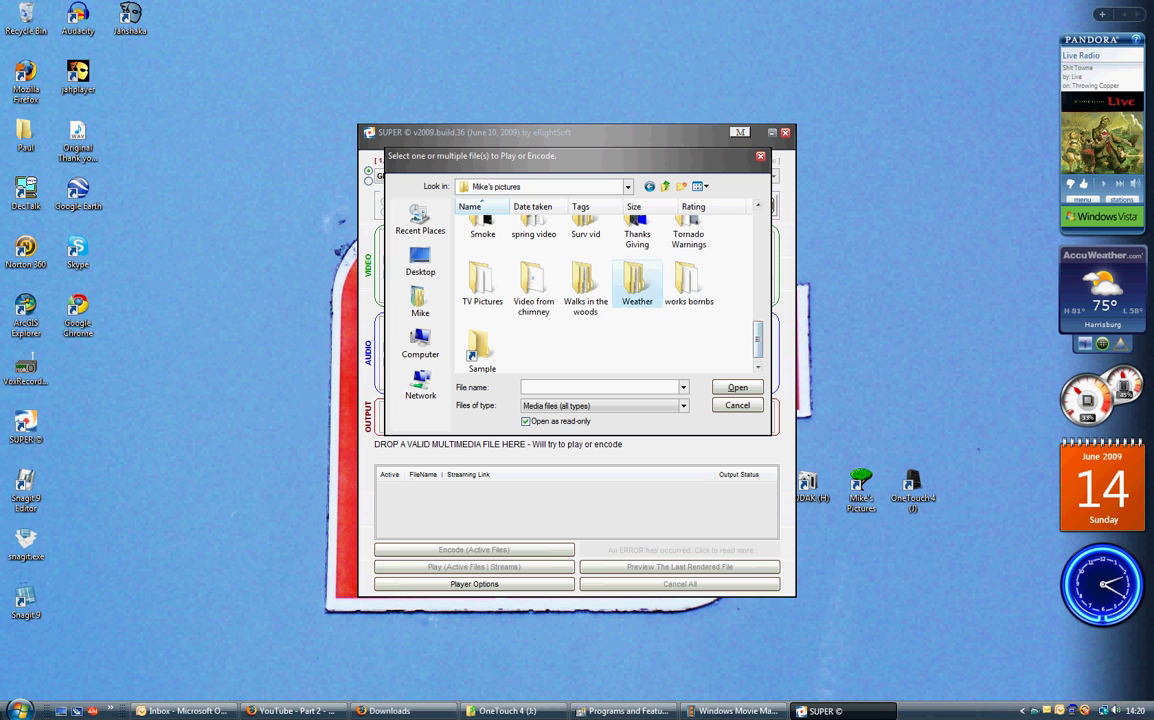
Open Weather > Thunderstorm > 6-10-09 and load 100_2141.MOV into the job list
{"action": "double_click", "coordinate": [636, 280]}
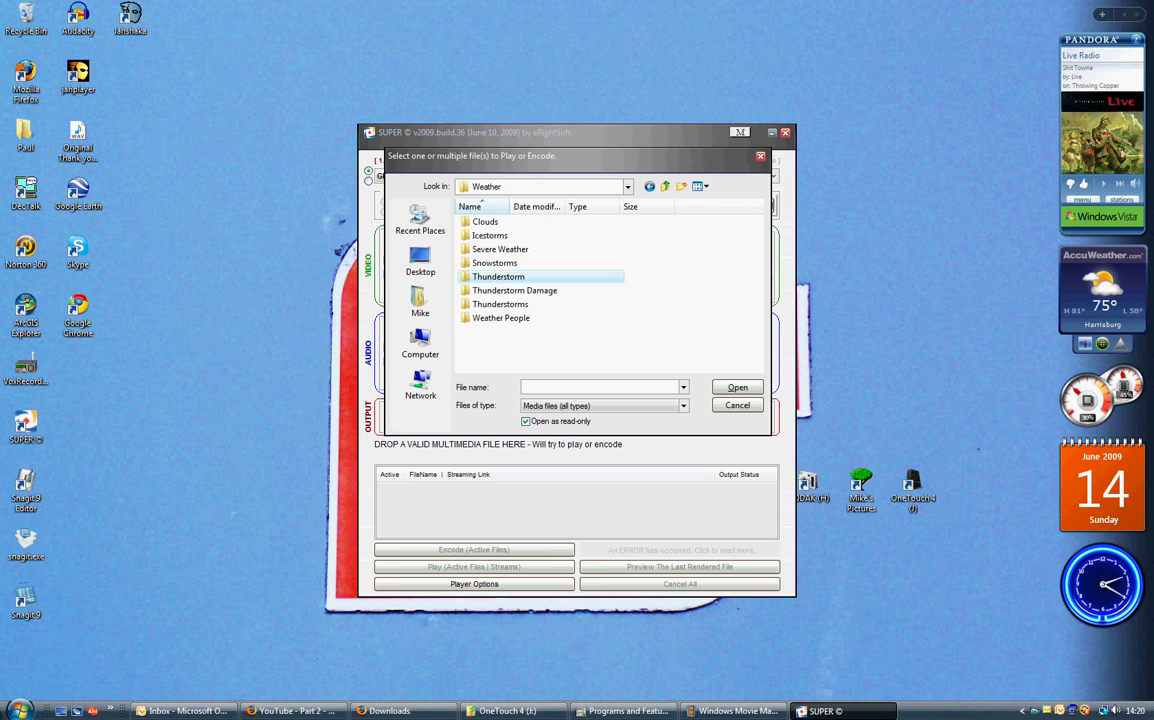
{"action": "double_click", "coordinate": [488, 276]}
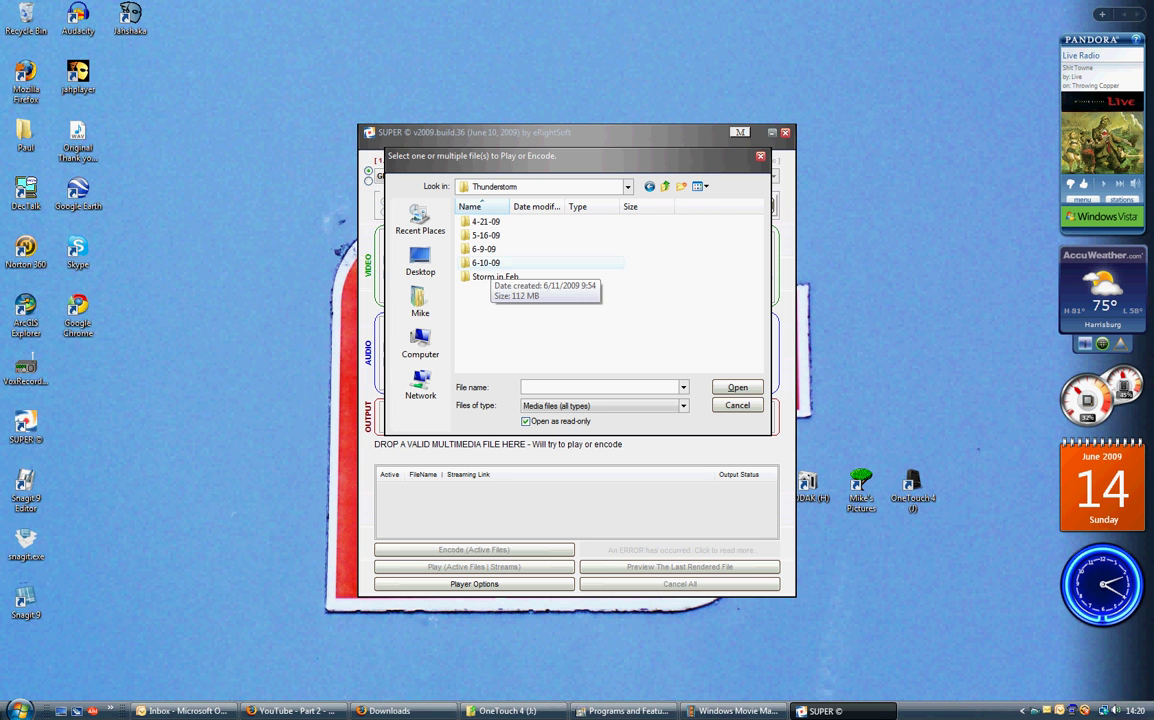
{"action": "double_click", "coordinate": [486, 262]}
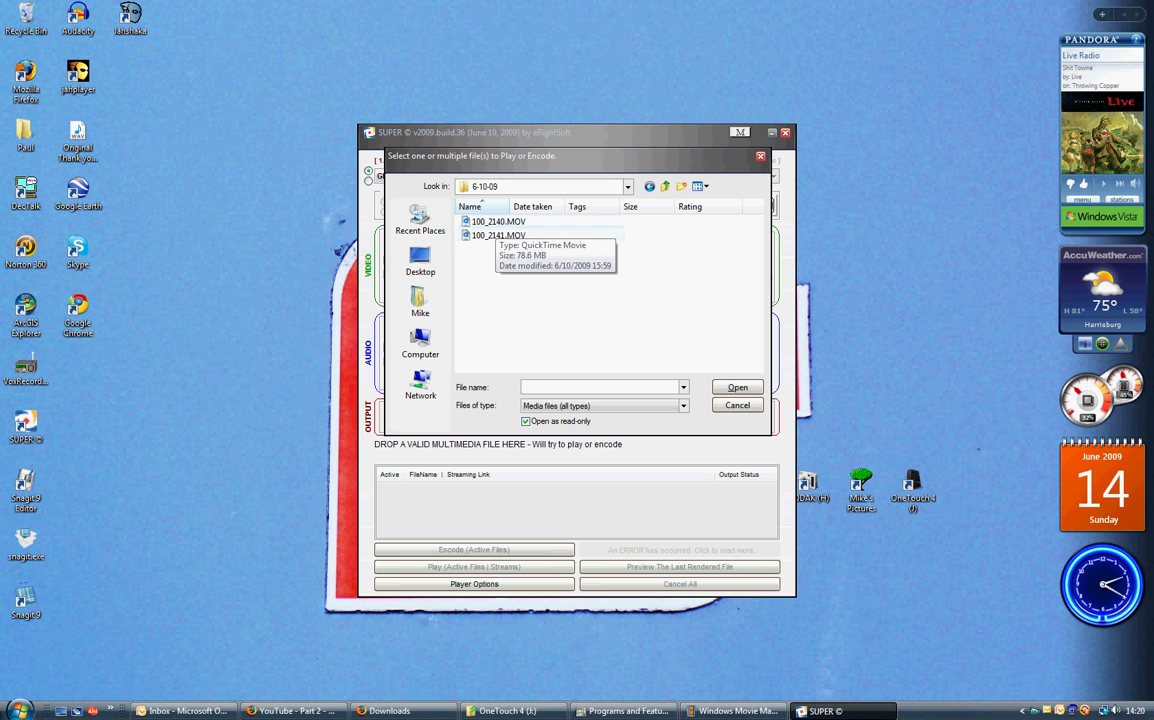
{"action": "double_click", "coordinate": [498, 236]}
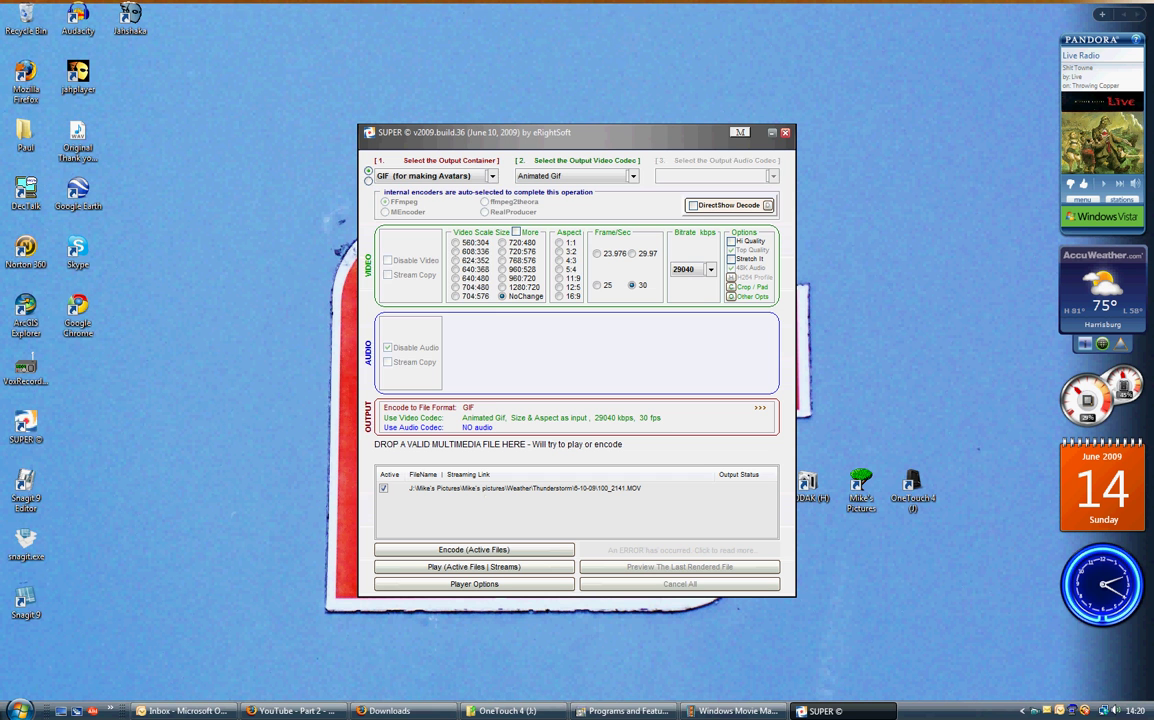
Set the output container to WMV with the MS-mpeg4-v2 video codec, dismissing the interlock warning
{"action": "left_click", "coordinate": [430, 176]}
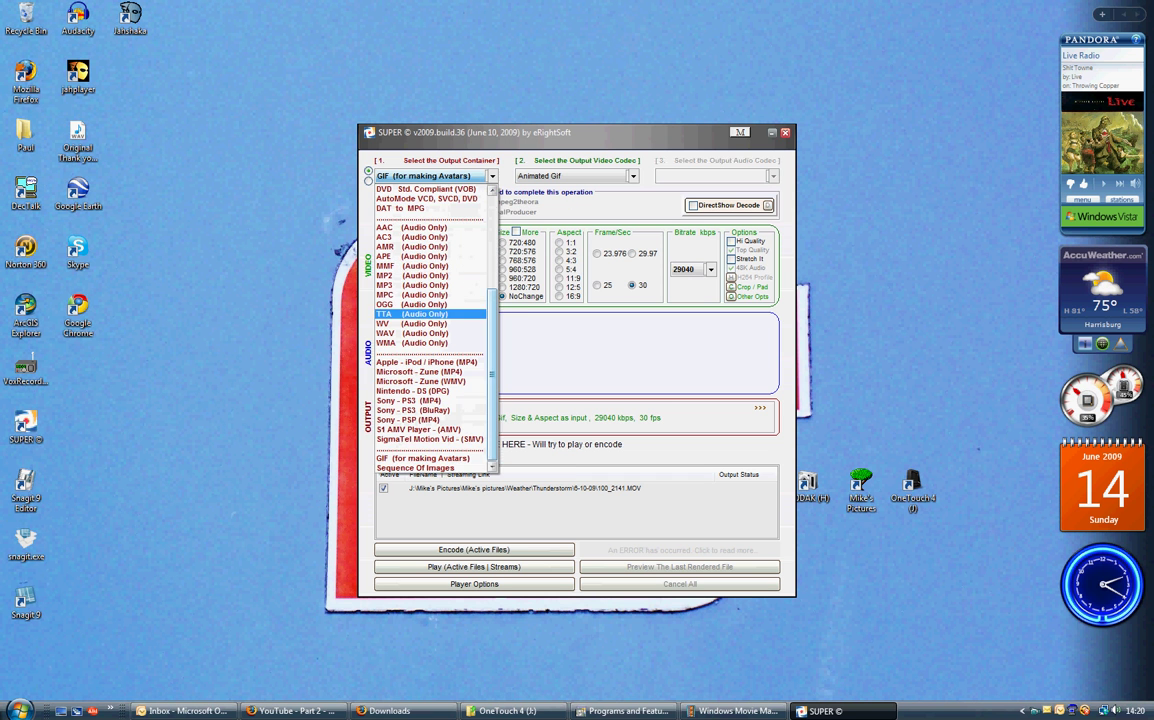
{"action": "scroll", "coordinate": [430, 448], "scroll_direction": "up", "scroll_amount": 1}
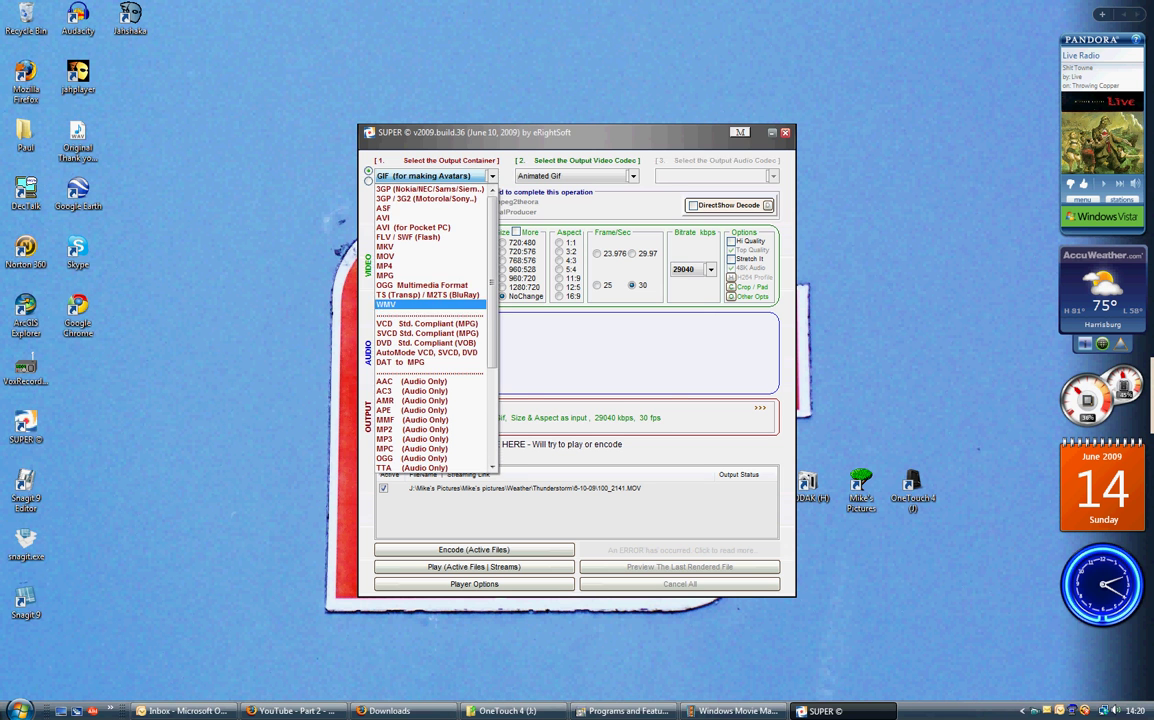
{"action": "left_click", "coordinate": [430, 304]}
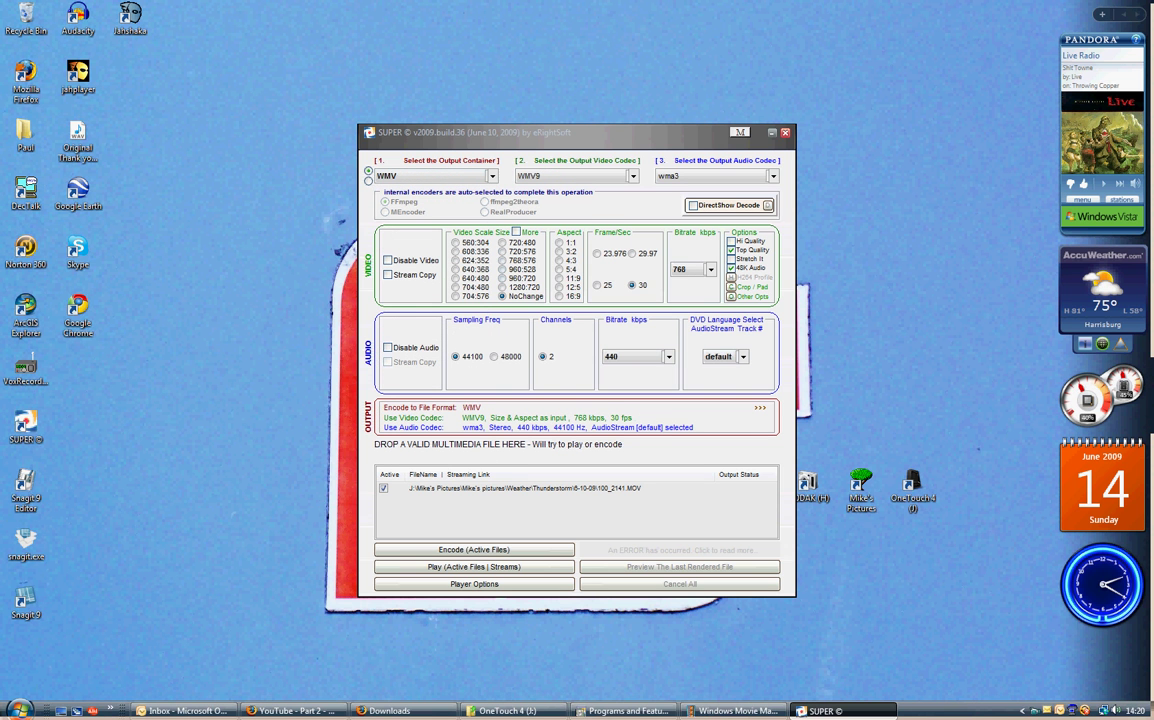
{"action": "left_click", "coordinate": [600, 178]}
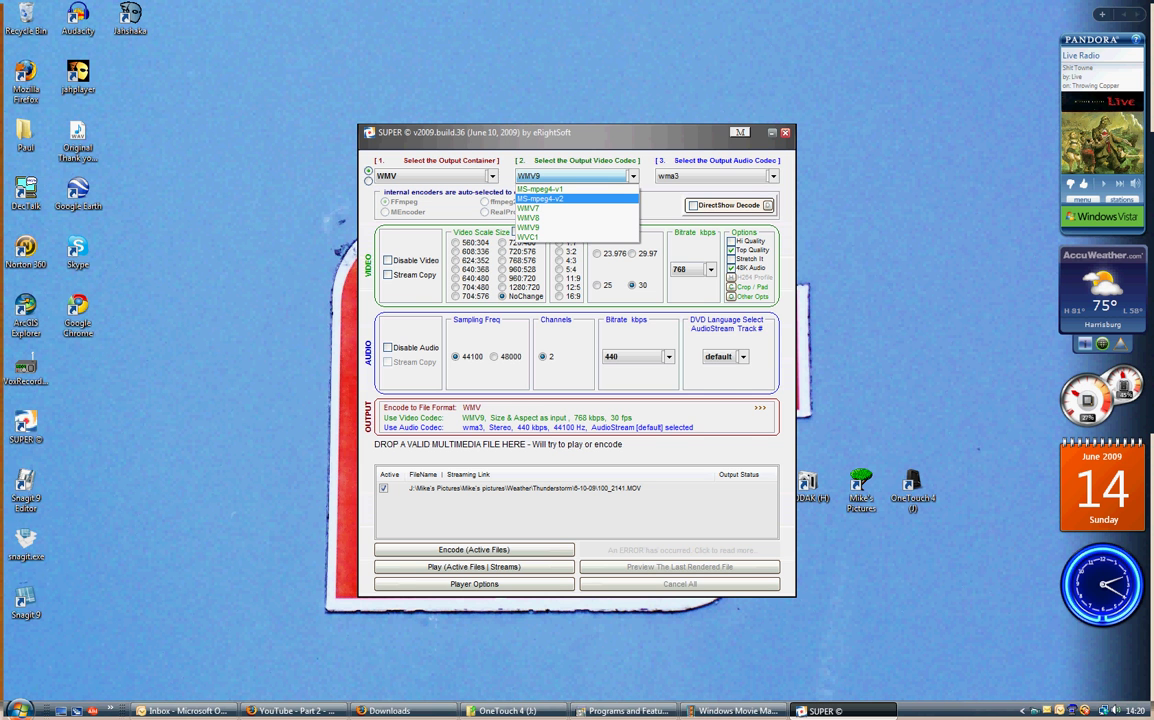
{"action": "left_click", "coordinate": [545, 198]}
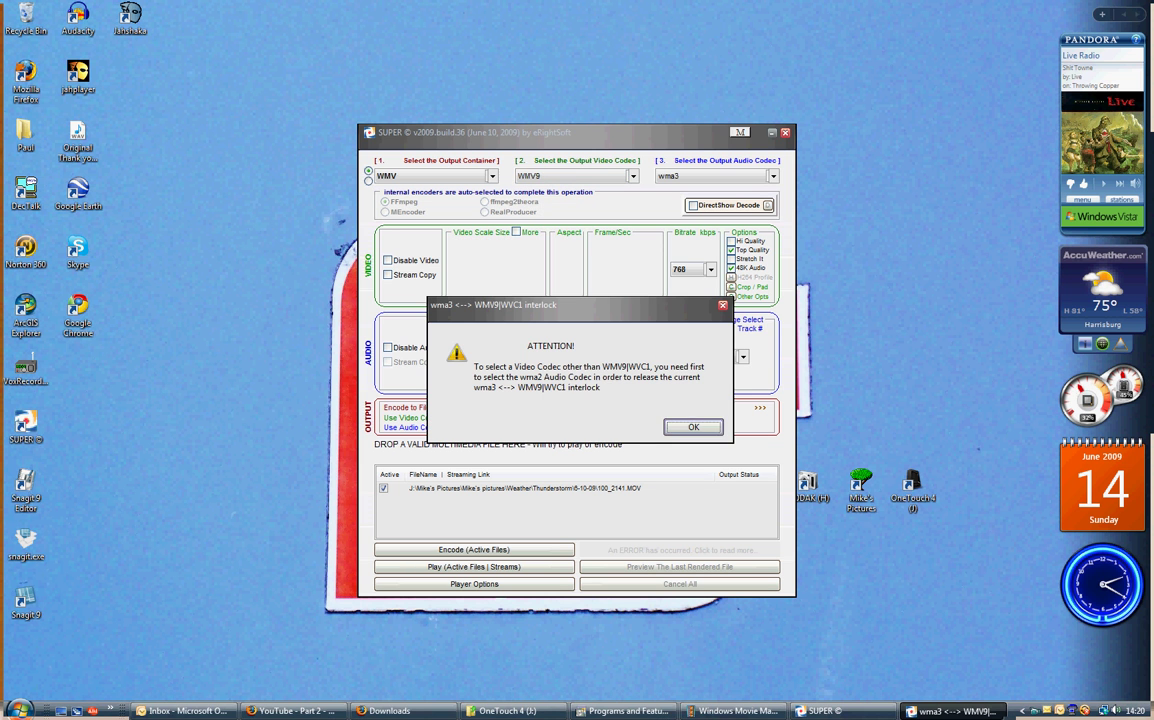
{"action": "key", "text": "Return"}
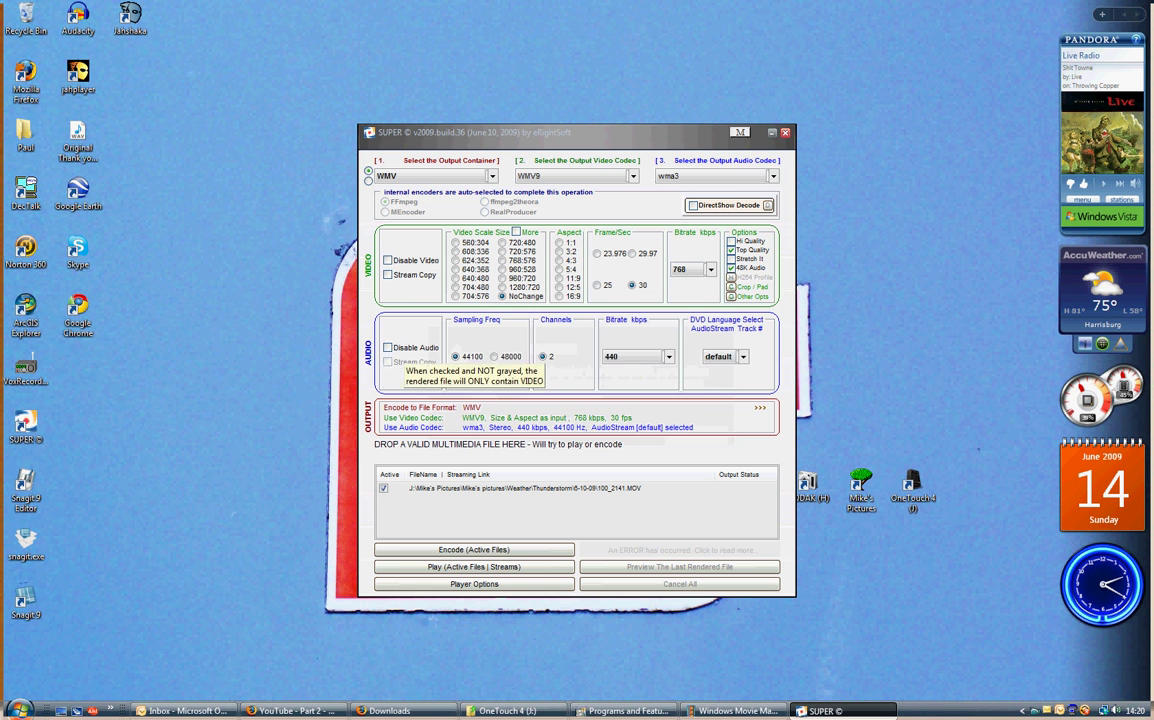
Disable the audio and recheck that MS-mpeg4-v2 remains the video codec
{"action": "left_click", "coordinate": [387, 347]}
{"action": "left_click", "coordinate": [575, 176]}
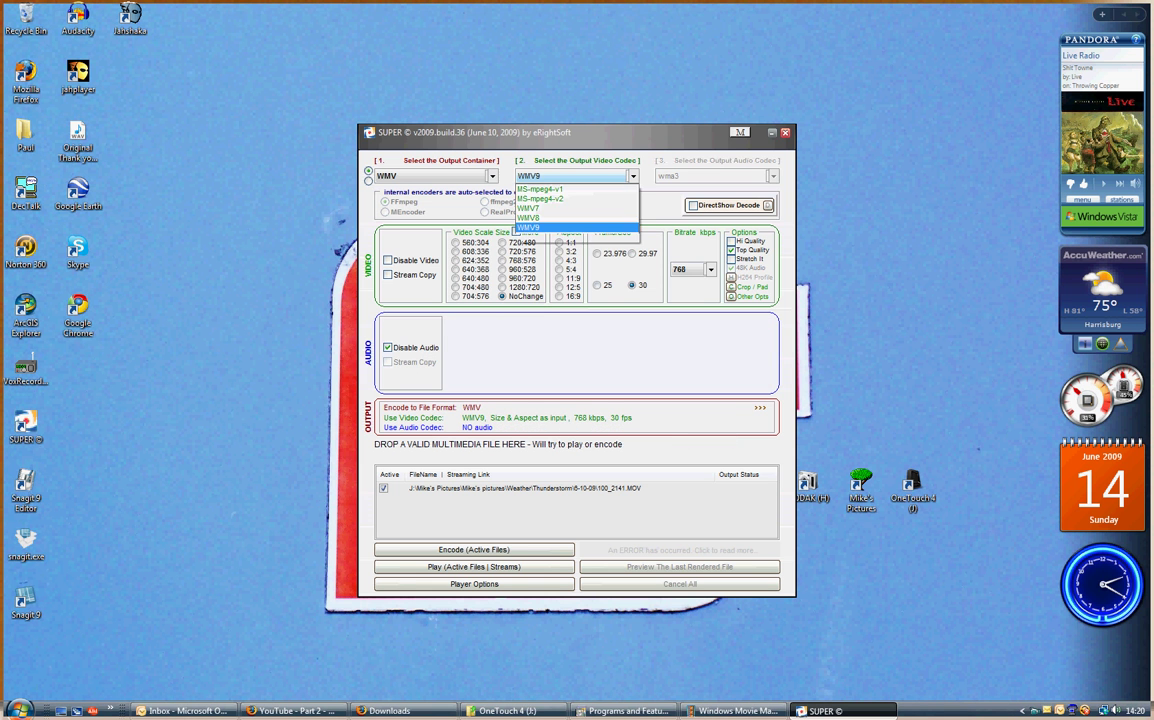
{"action": "key", "text": "Return"}
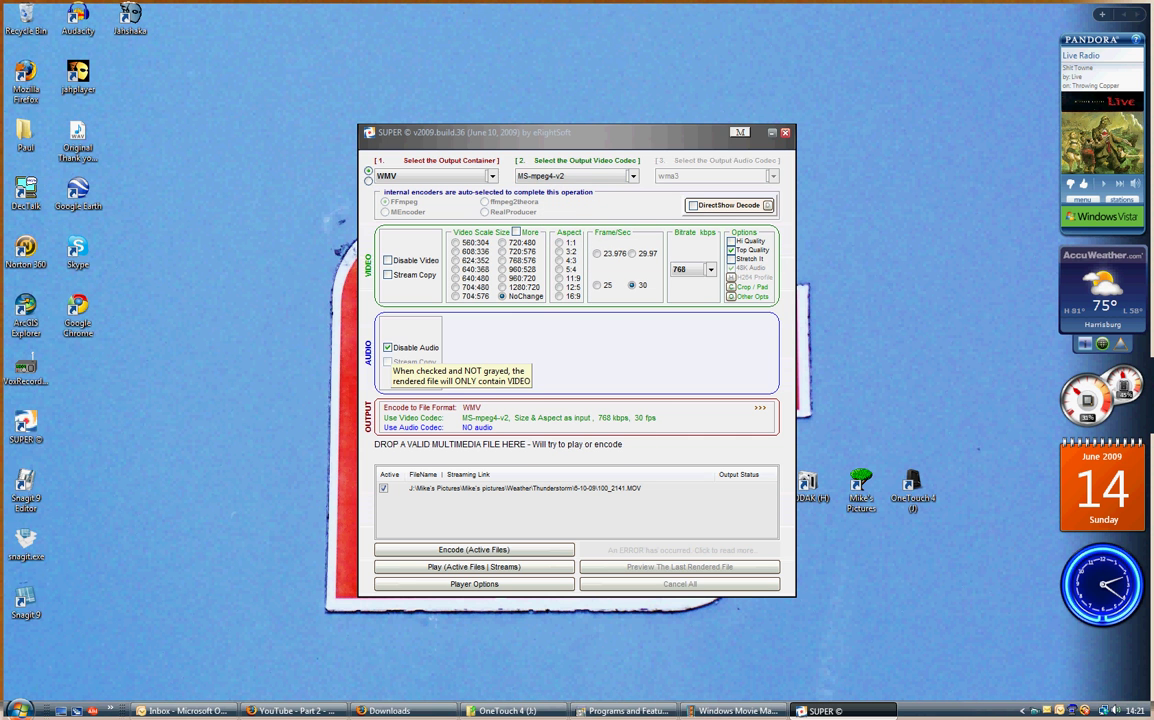
{"action": "left_click", "coordinate": [632, 176]}
{"action": "left_click", "coordinate": [560, 188]}
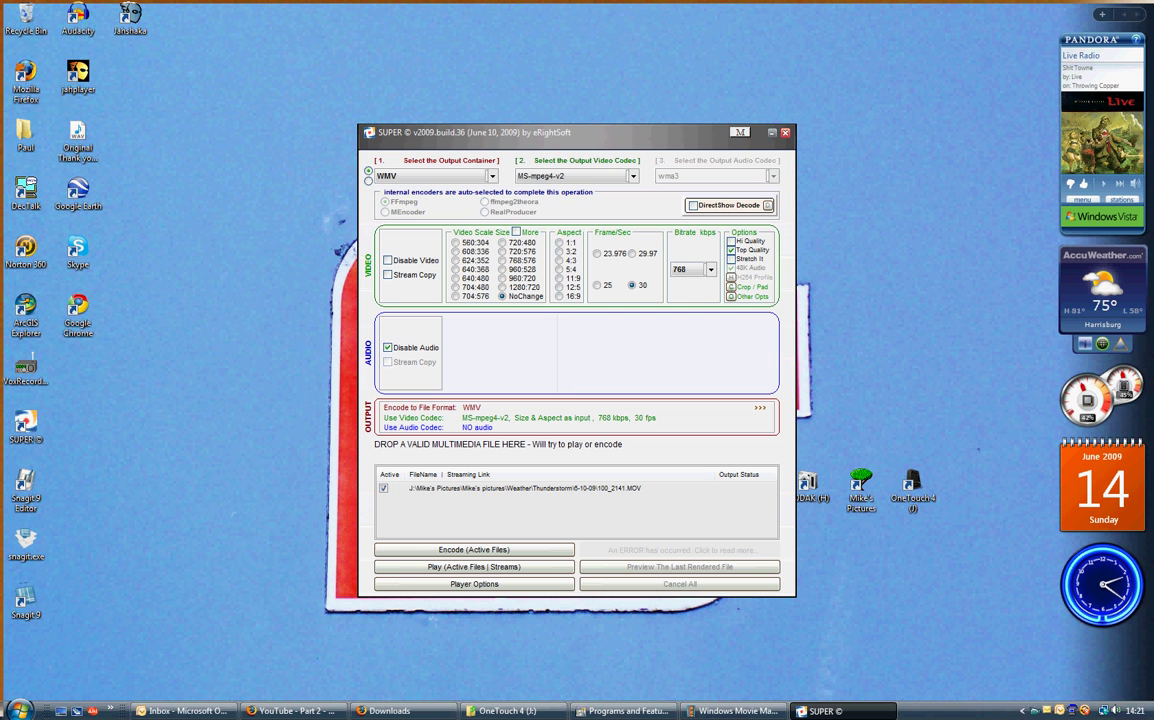
{"action": "left_click", "coordinate": [688, 269]}
Encode the active clip to silent WMV and close SUPER once it finishes
{"action": "left_click", "coordinate": [474, 550]}
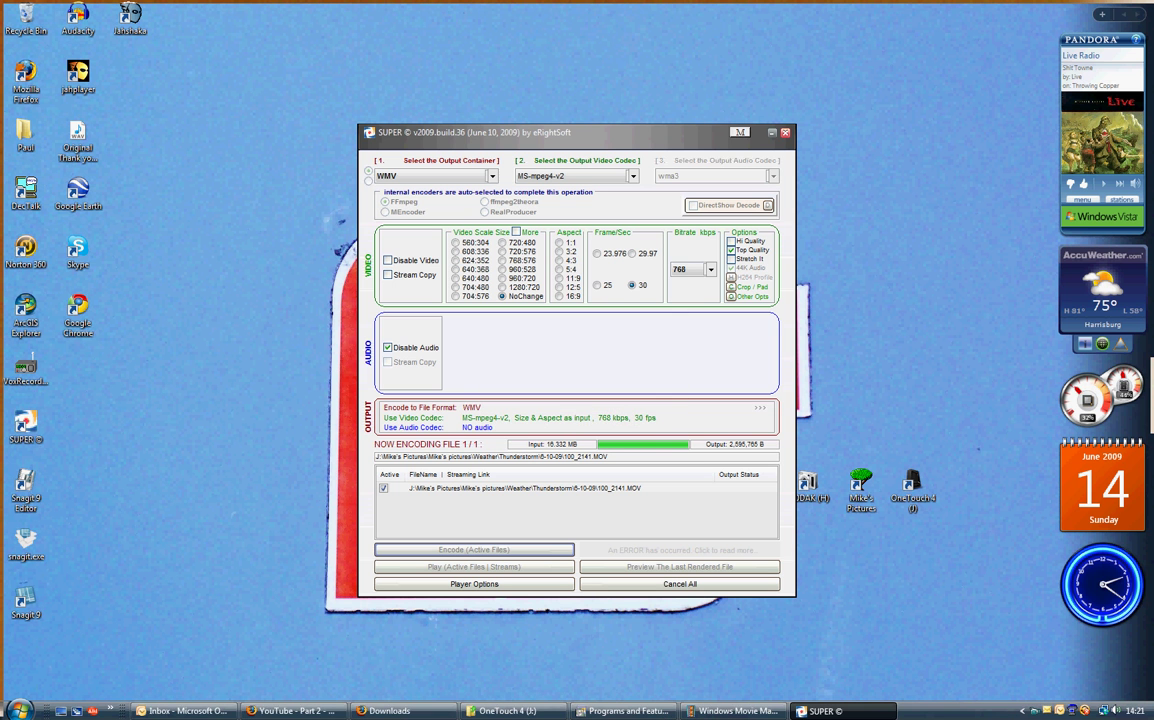
{"action": "left_click", "coordinate": [580, 414]}
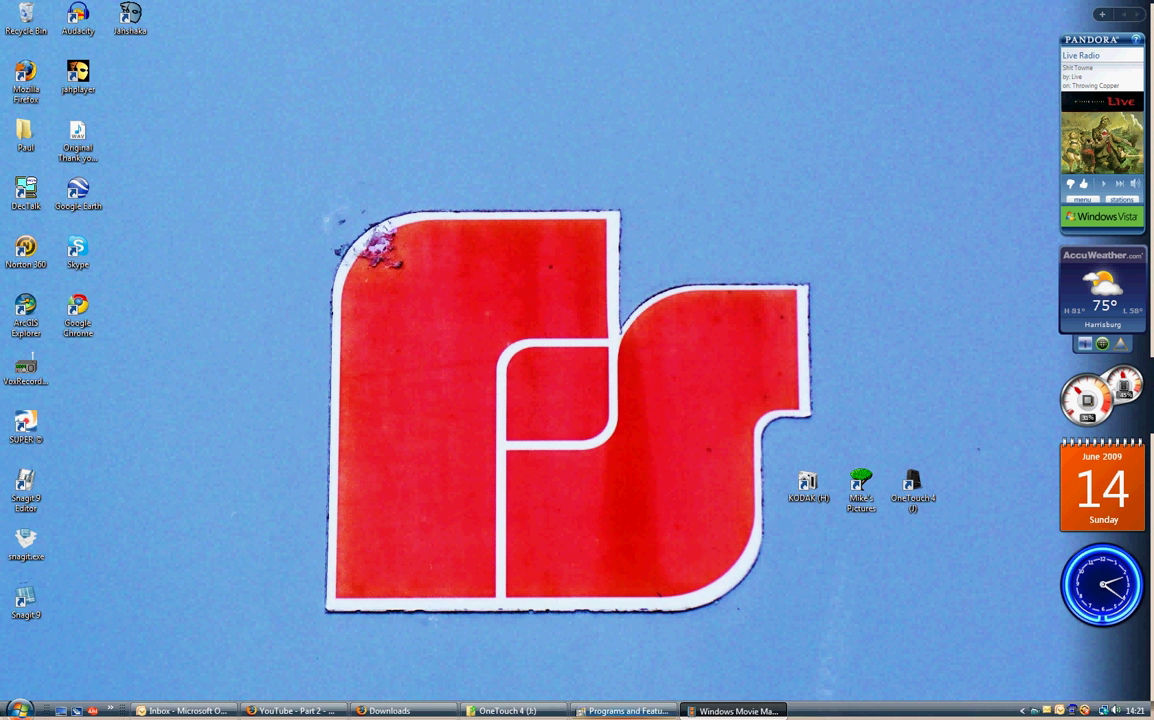
Import 100_2119.MOV.WMV from J:\SUPER\OutPut into the Movie Maker collection
{"action": "left_click", "coordinate": [735, 711]}
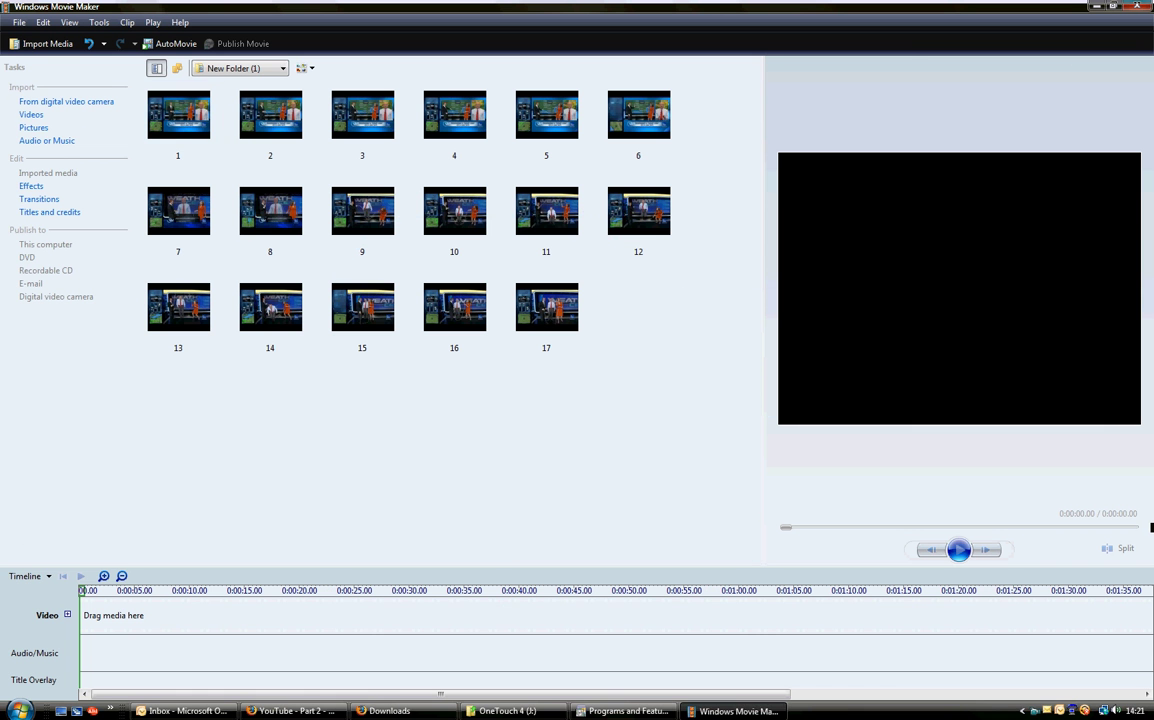
{"action": "left_click", "coordinate": [33, 127]}
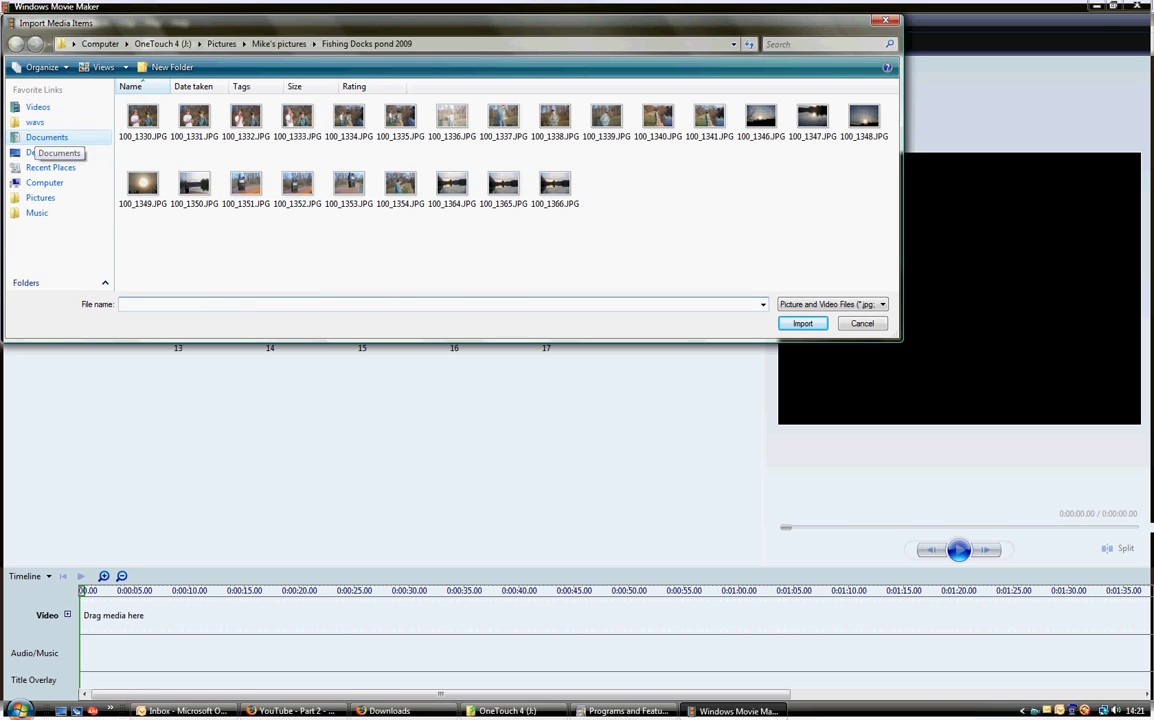
{"action": "left_click", "coordinate": [44, 182]}
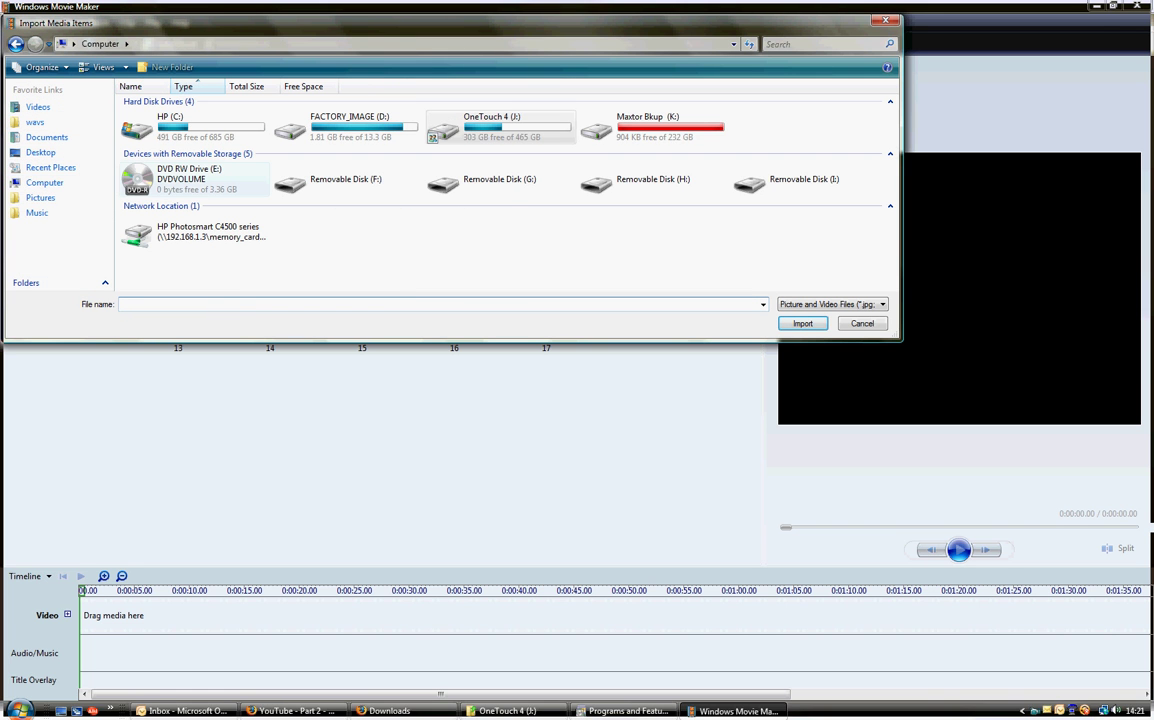
{"action": "left_click", "coordinate": [445, 133]}
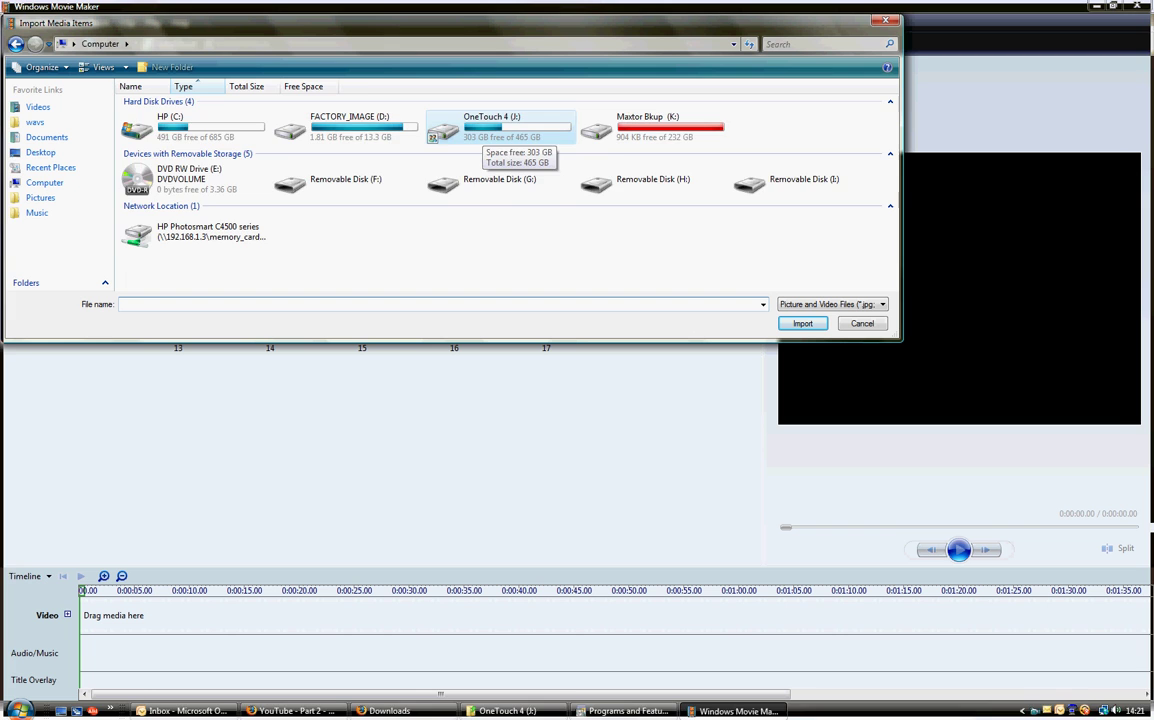
{"action": "double_click", "coordinate": [445, 133]}
{"action": "double_click", "coordinate": [647, 129]}
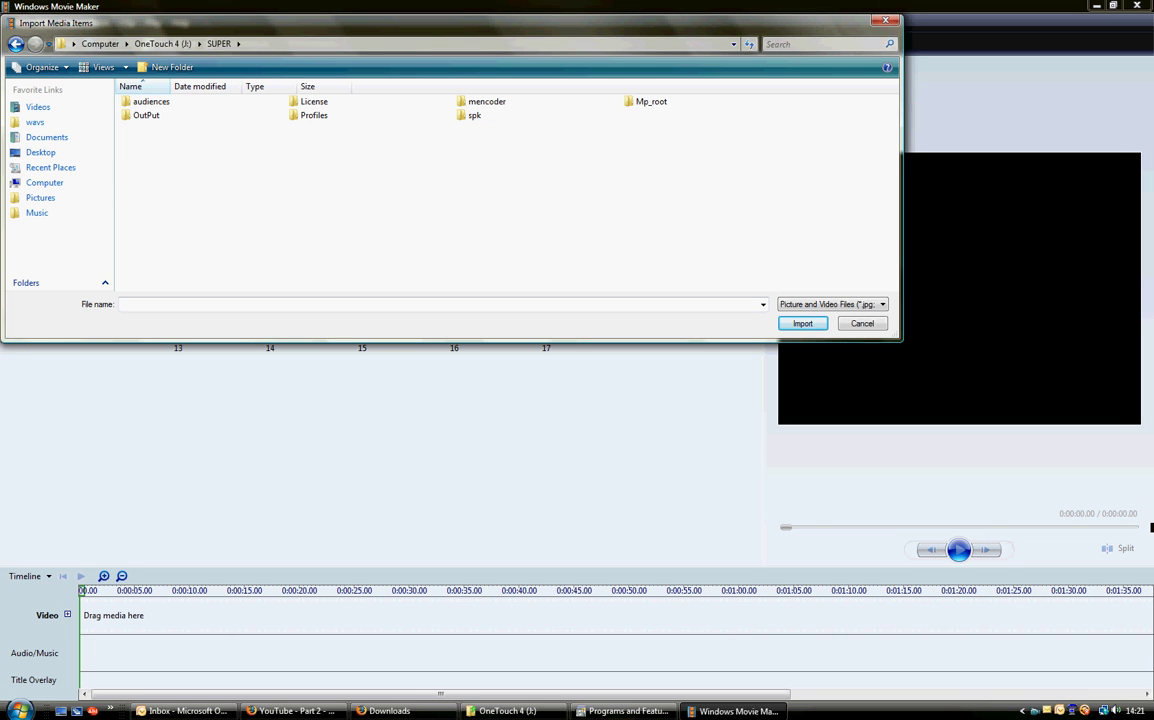
{"action": "double_click", "coordinate": [146, 115]}
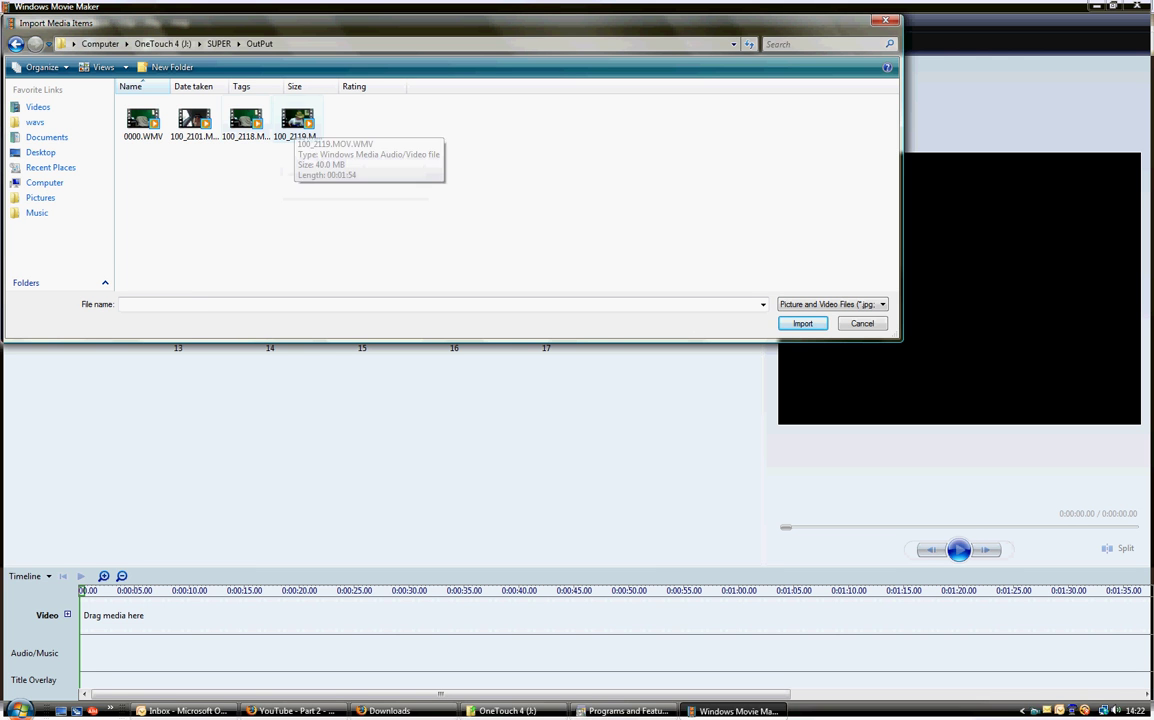
{"action": "left_click", "coordinate": [297, 122]}
{"action": "key", "text": "Return"}
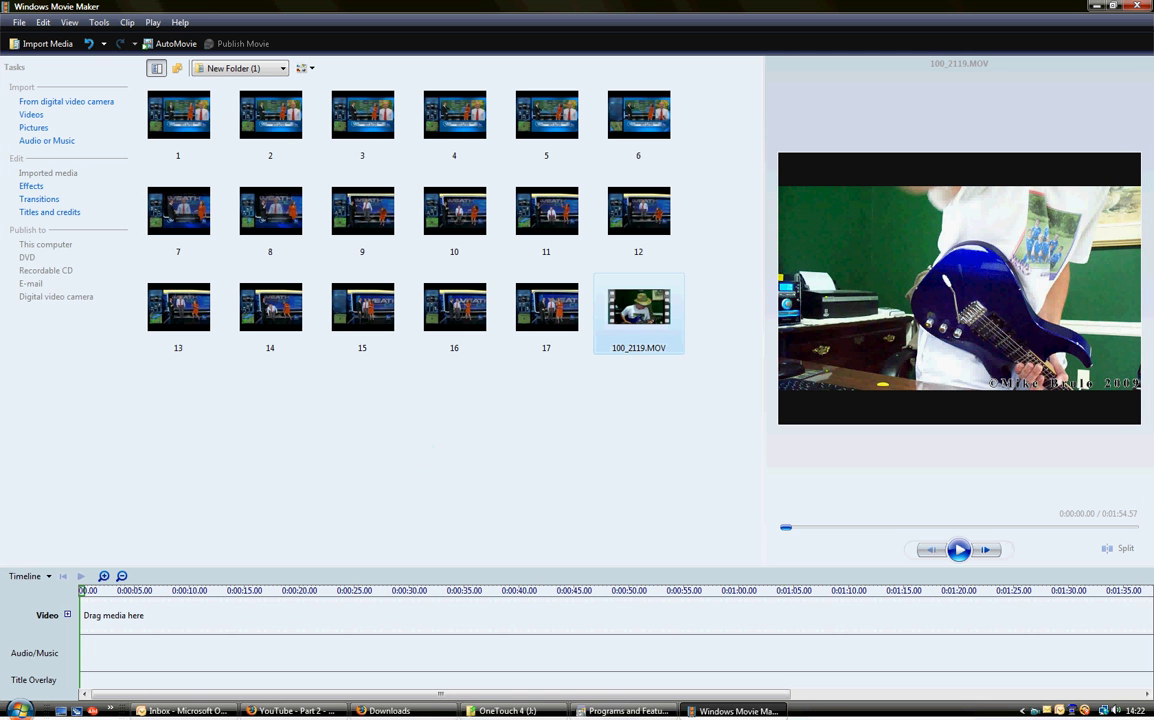
Place the 100_2119.MOV clip on the Video track, play it briefly, then pause
{"action": "left_click_drag", "start_coordinate": [638, 320], "coordinate": [105, 617]}
{"action": "left_click", "coordinate": [958, 549]}
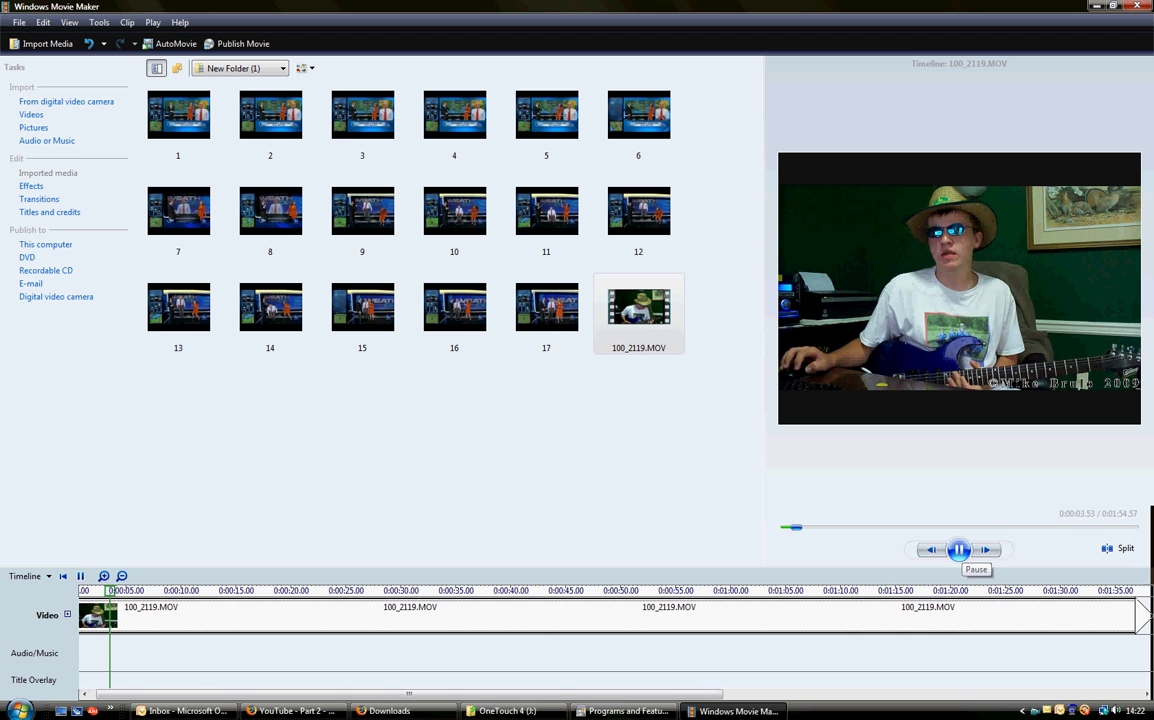
{"action": "left_click", "coordinate": [958, 549]}
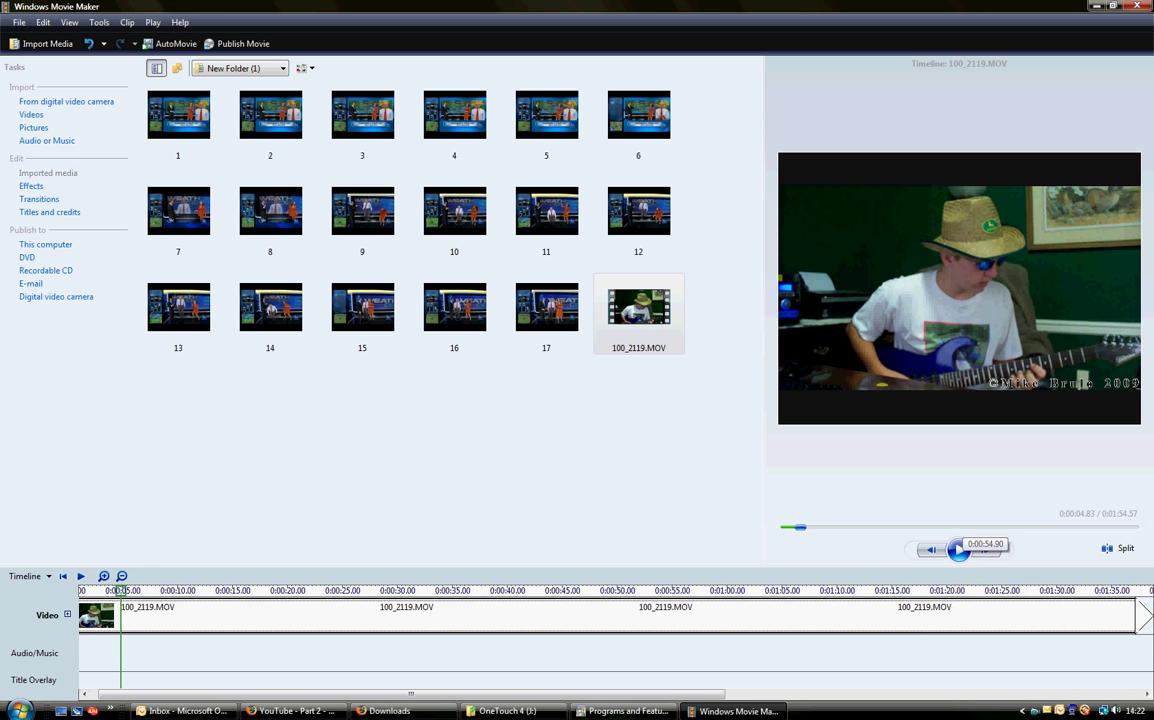
Hide Movie Maker with Win+D to reveal the desktop
{"action": "key", "text": "super+d"}
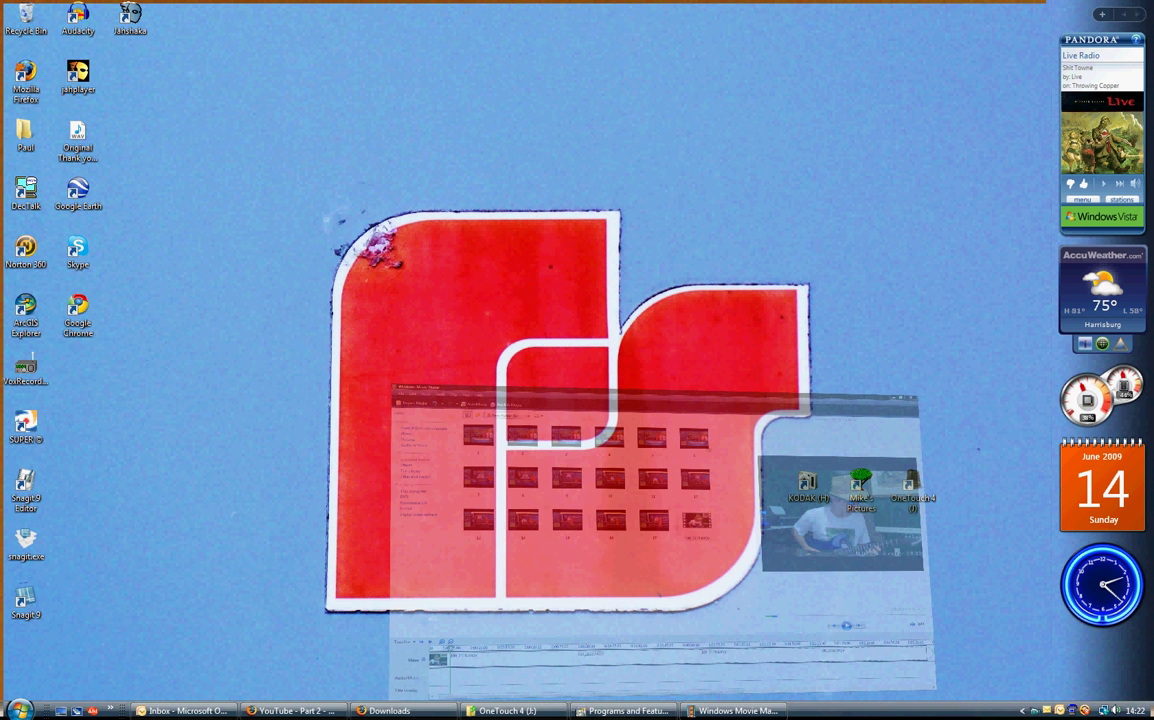